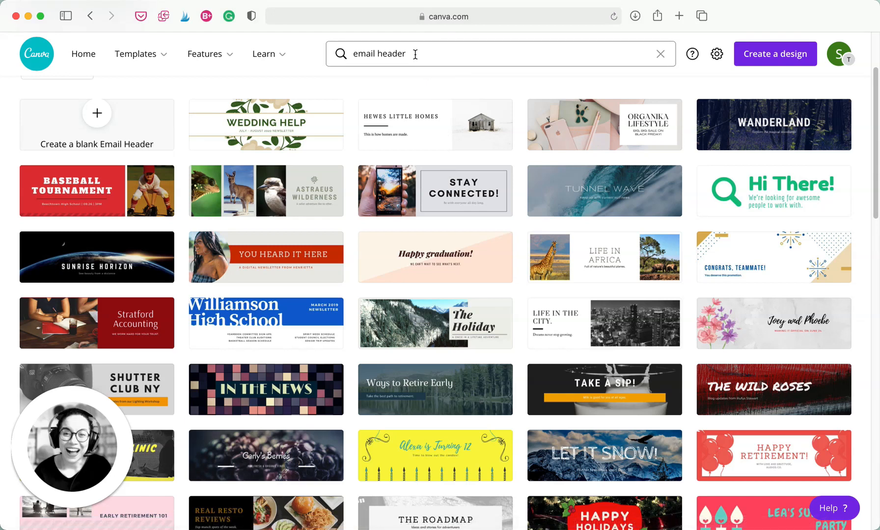
Step: Open the "You Heard It Here" email header template from the email header search results as a new design
click(415, 55)
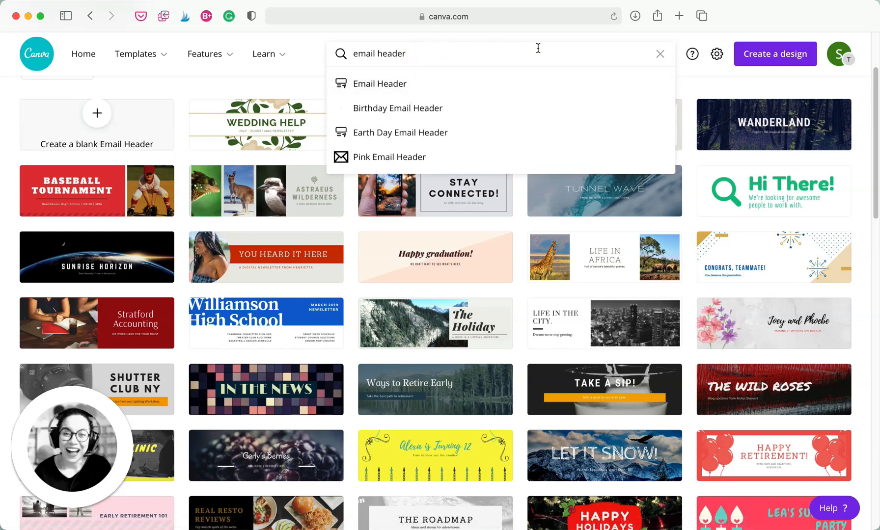
click(192, 88)
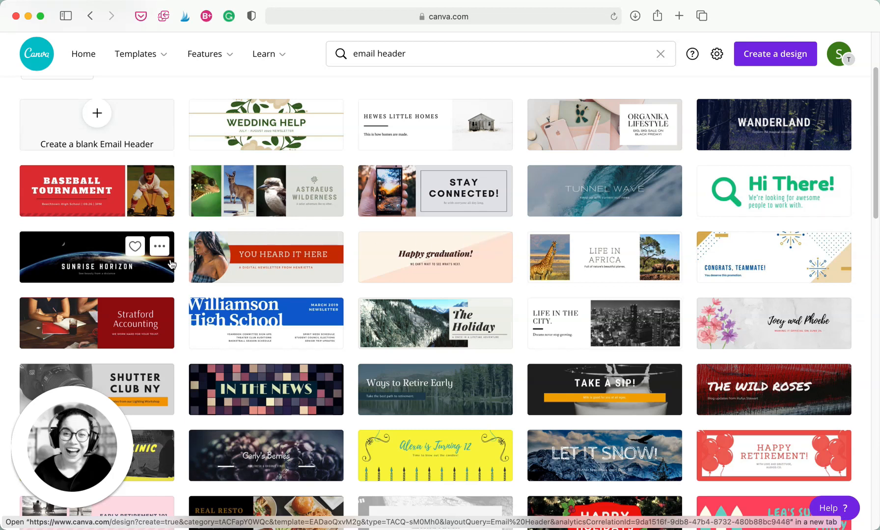
super+click(260, 265)
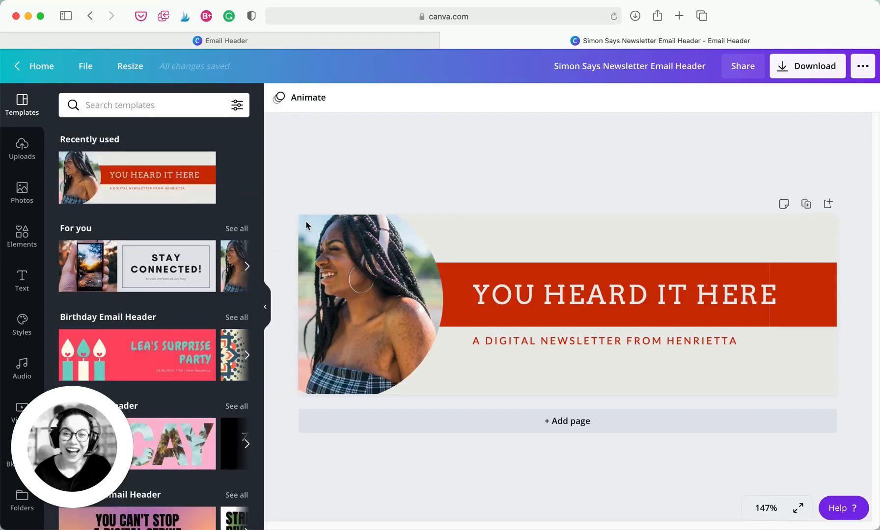
Step: Rename the design as "my email signature"
double_click(606, 66)
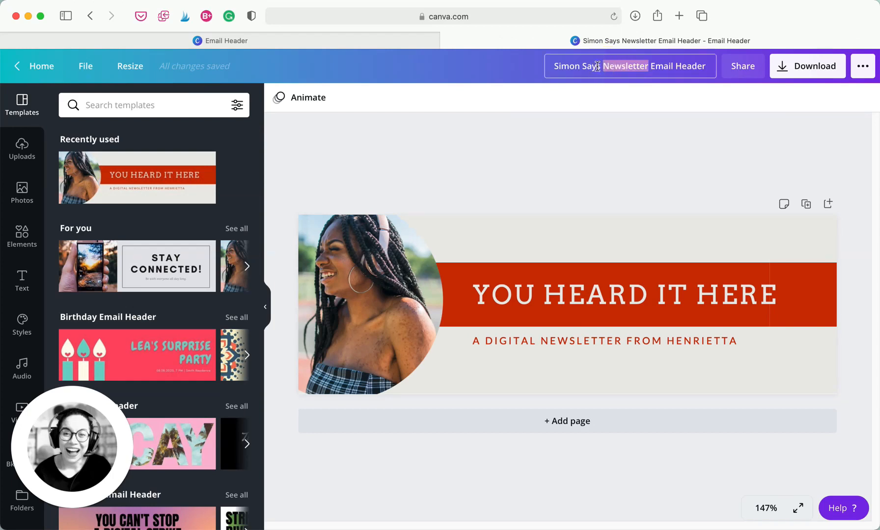
triple_click(589, 67)
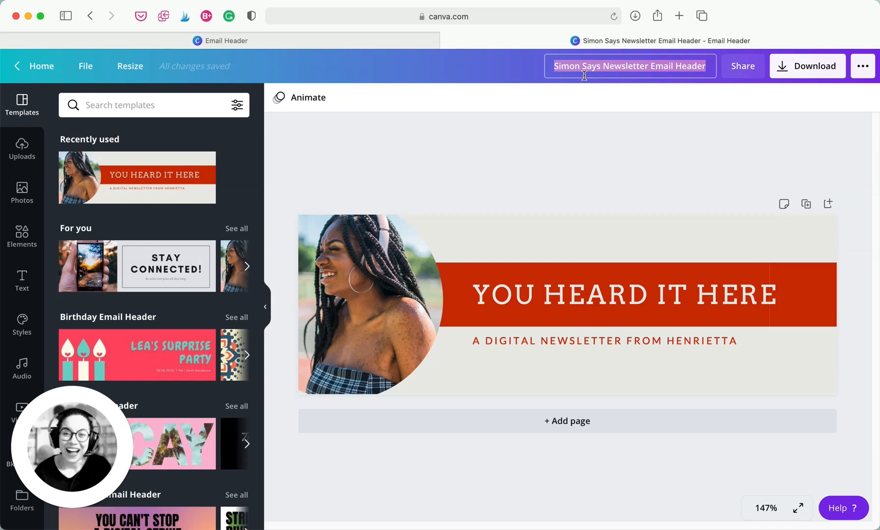
text(my)
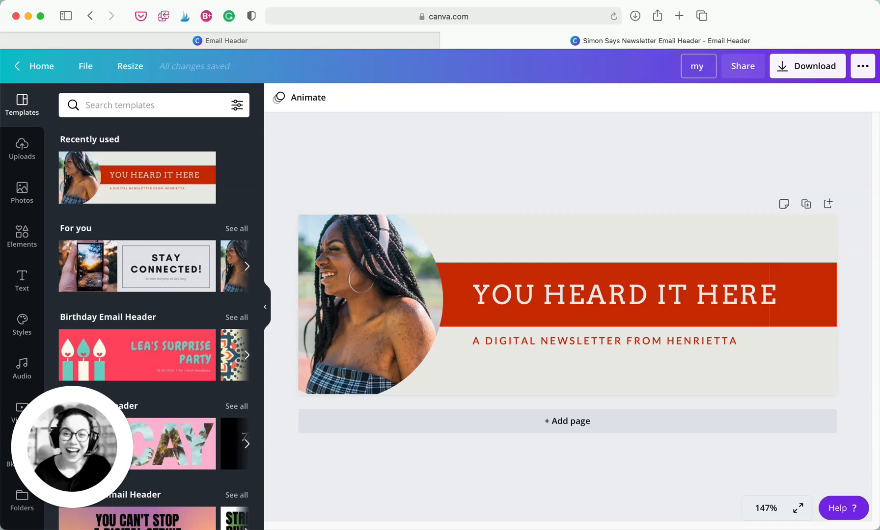
text( email sign)
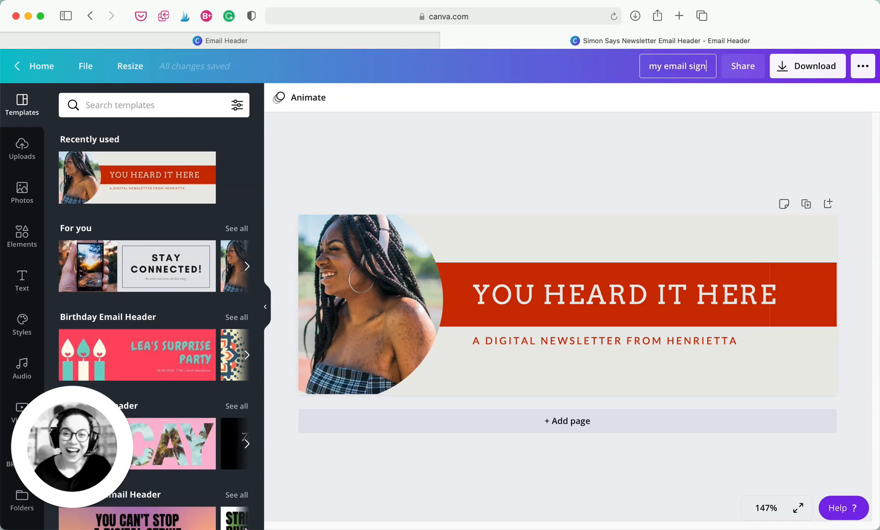
text(ature)
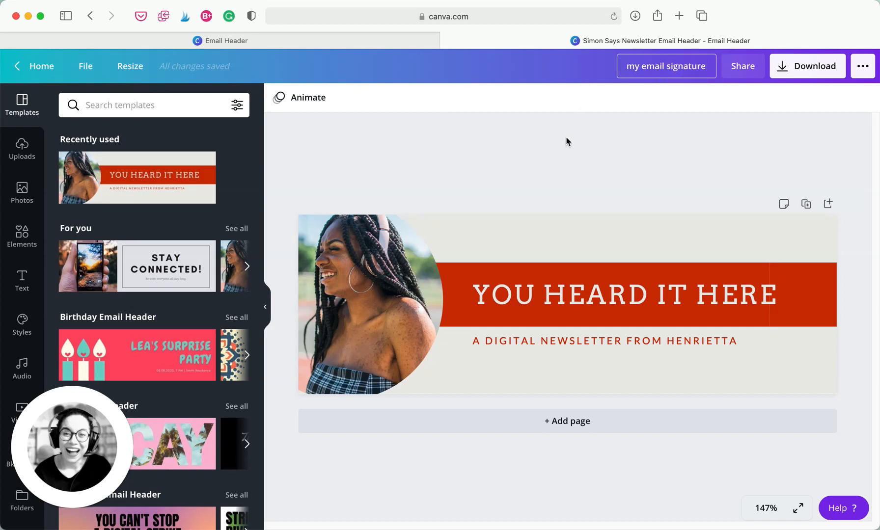
key(Return)
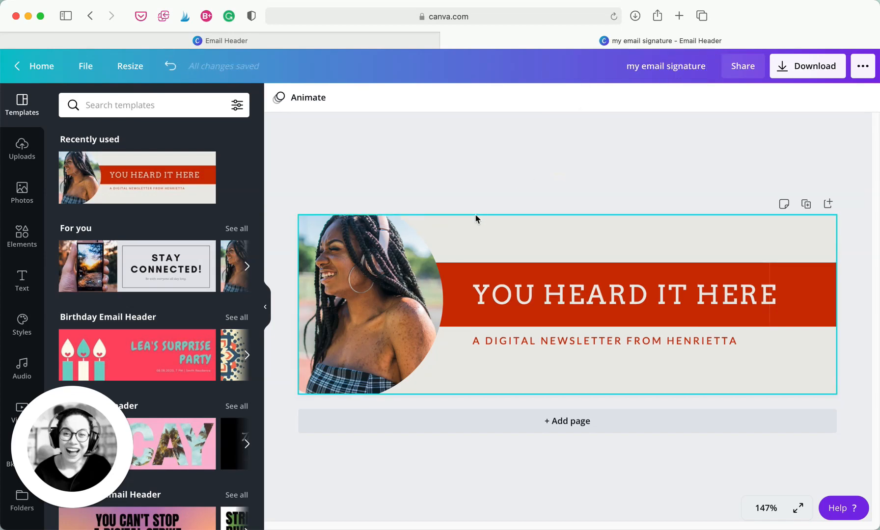
Step: Change the banner's background colour to white using the hex code ffffff
click(673, 247)
click(278, 97)
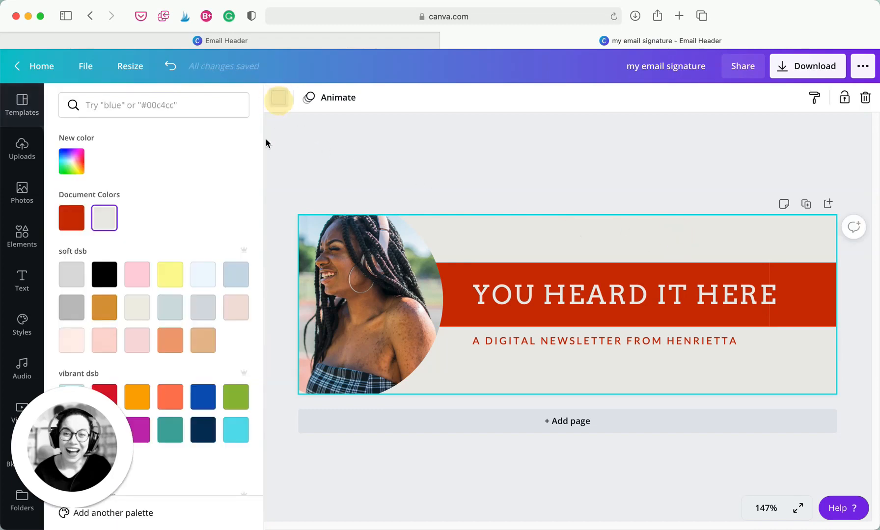
click(121, 116)
text(ffff)
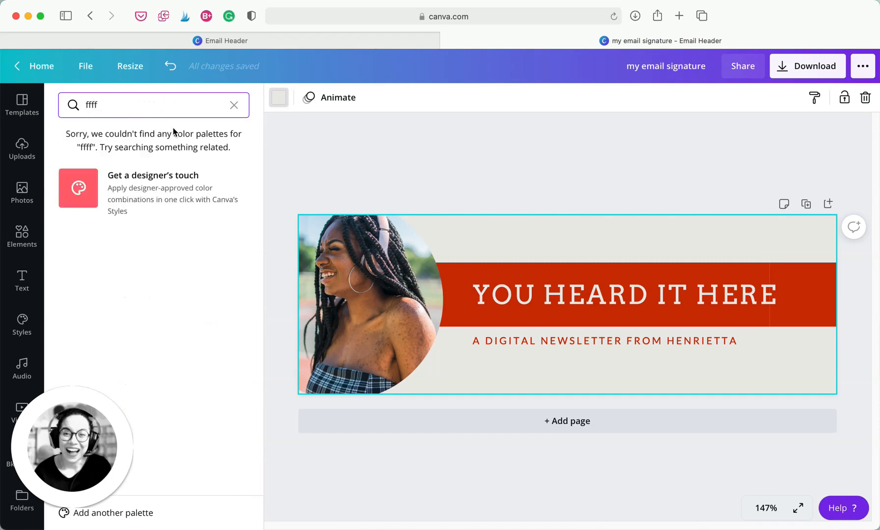
text(f)
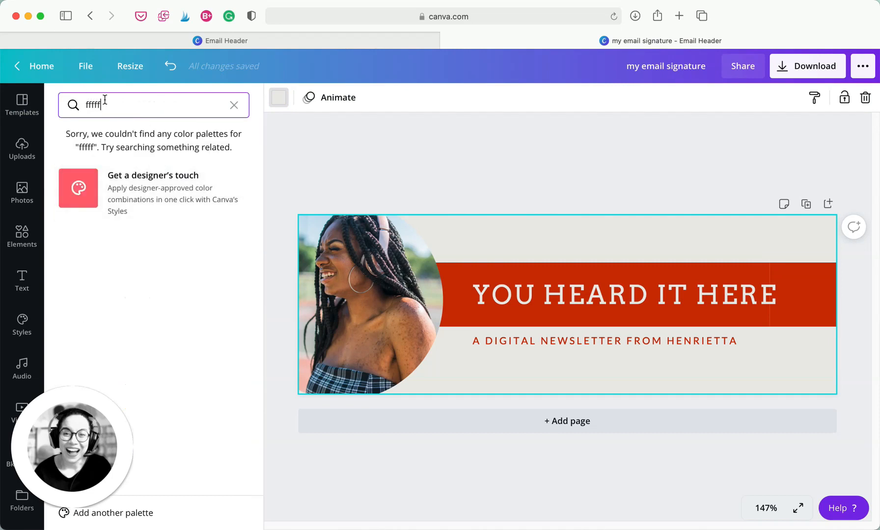
text(f)
click(80, 168)
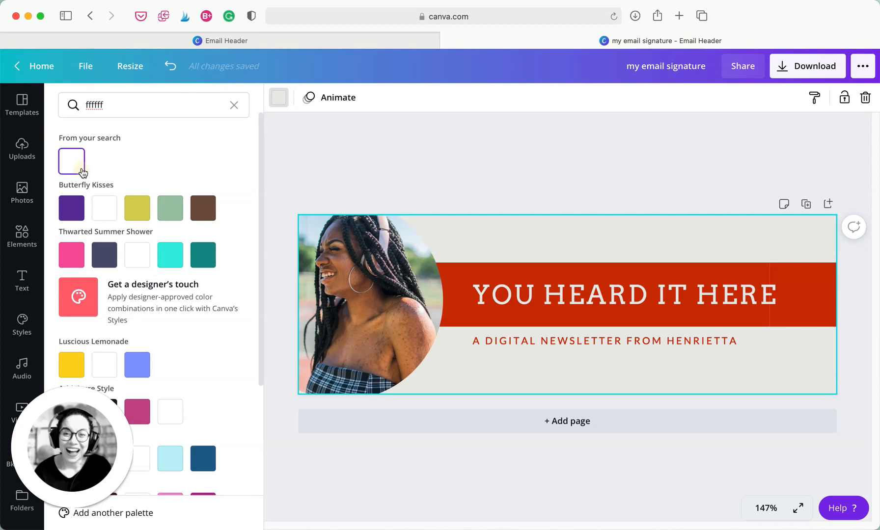
click(514, 154)
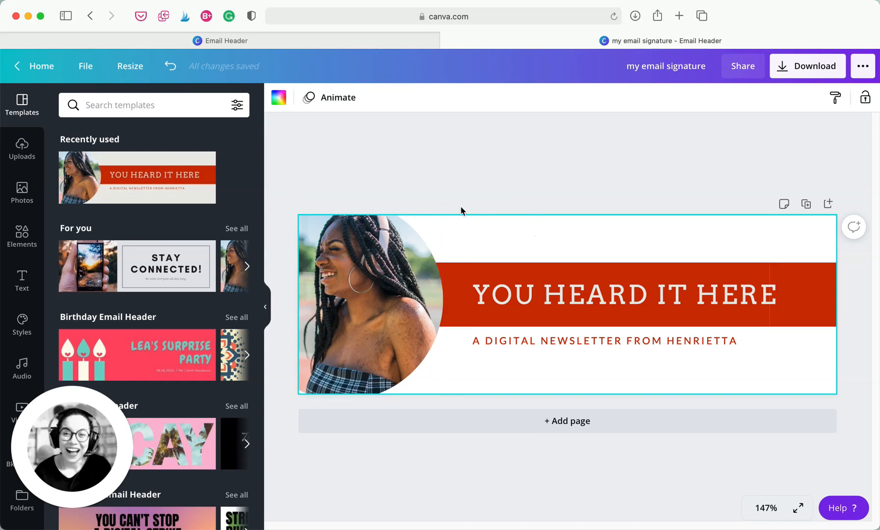
click(425, 185)
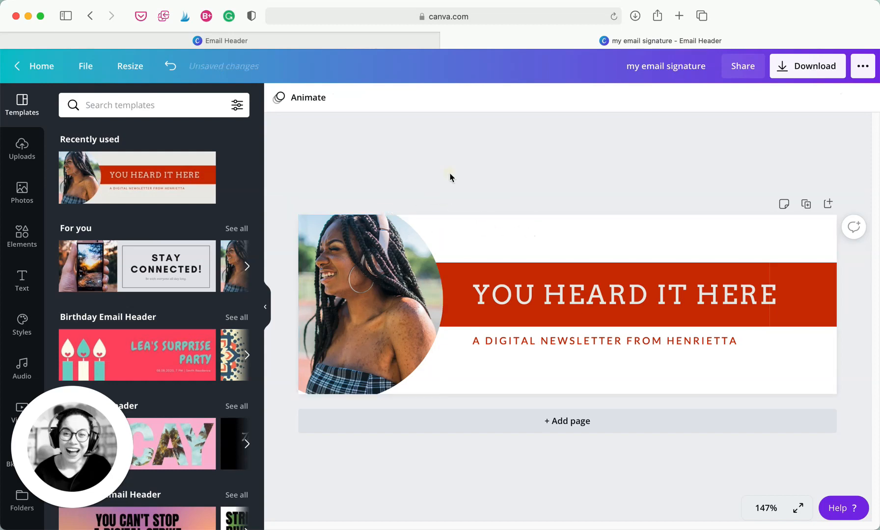
Step: Delete the woman's photo from the round frame, keeping the empty frame in the banner
click(380, 258)
key(Delete)
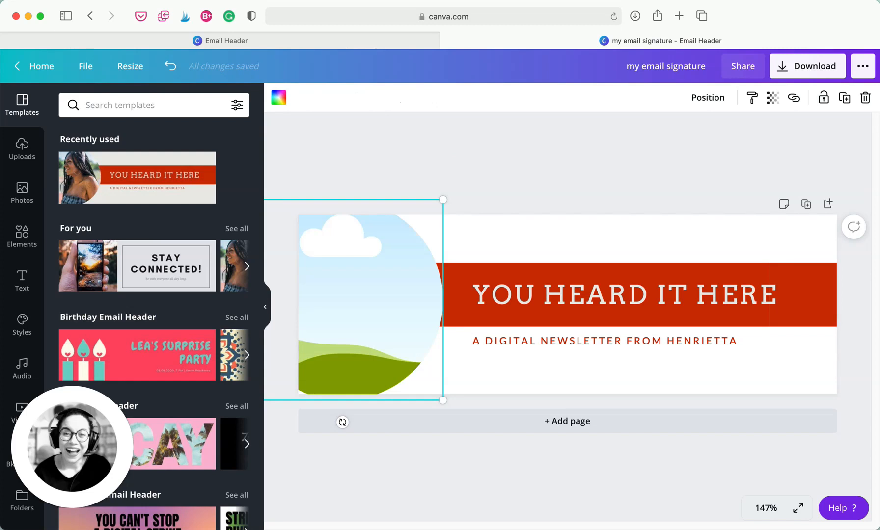
click(433, 185)
Step: Fill the empty round frame with the uploaded photo of a woman in jeans holding two girls' hands
click(395, 260)
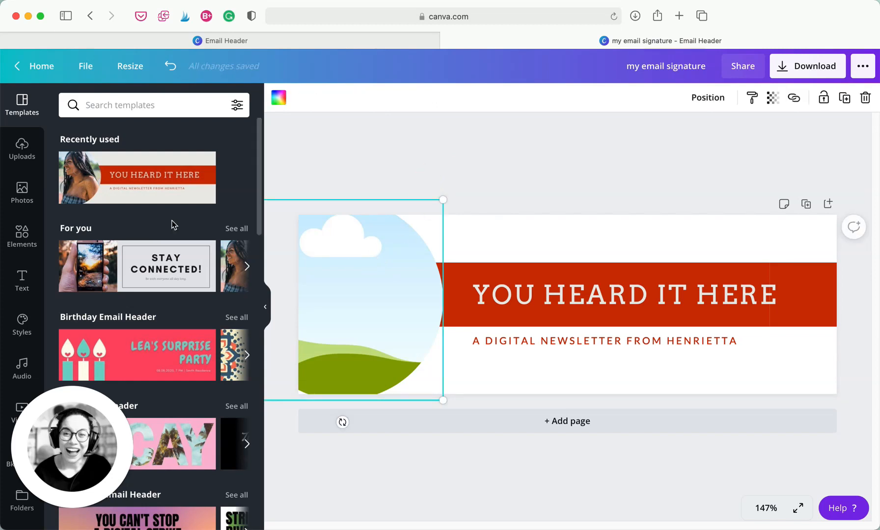
click(33, 160)
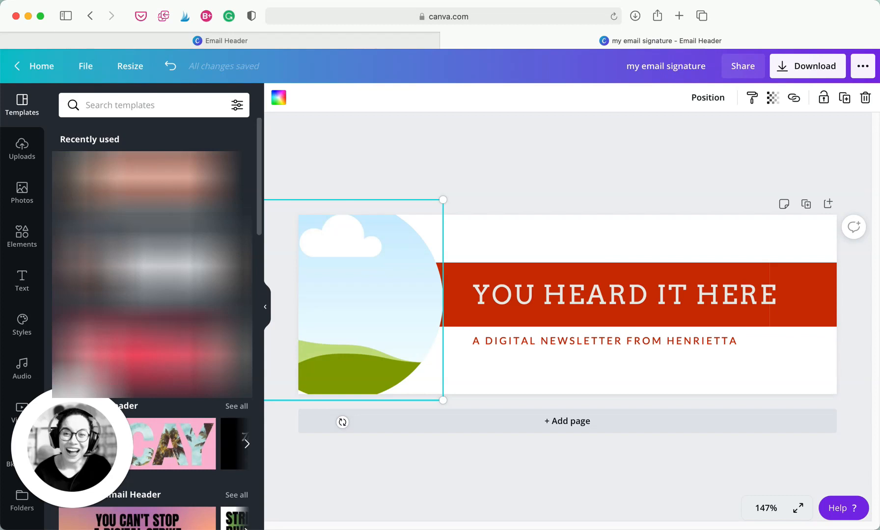
click(33, 161)
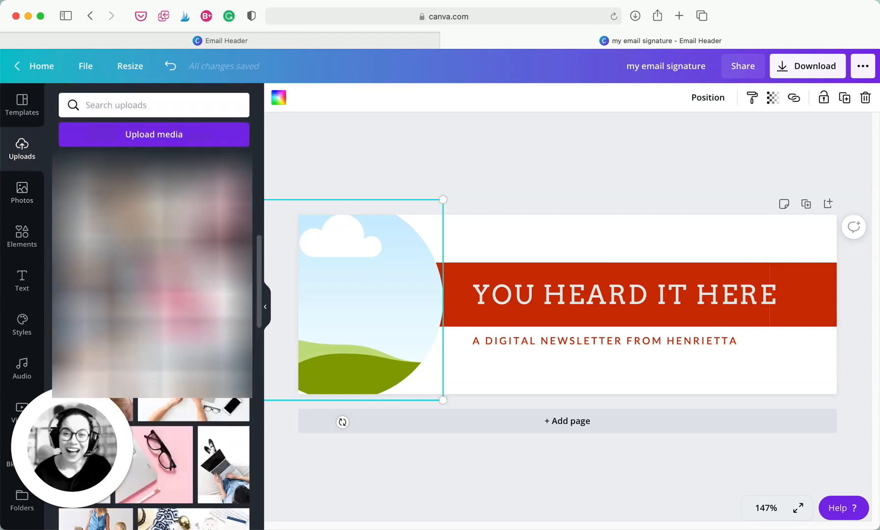
scroll(154, 343, down, 10)
scroll(154, 343, down, 1)
drag(103, 260, 351, 265)
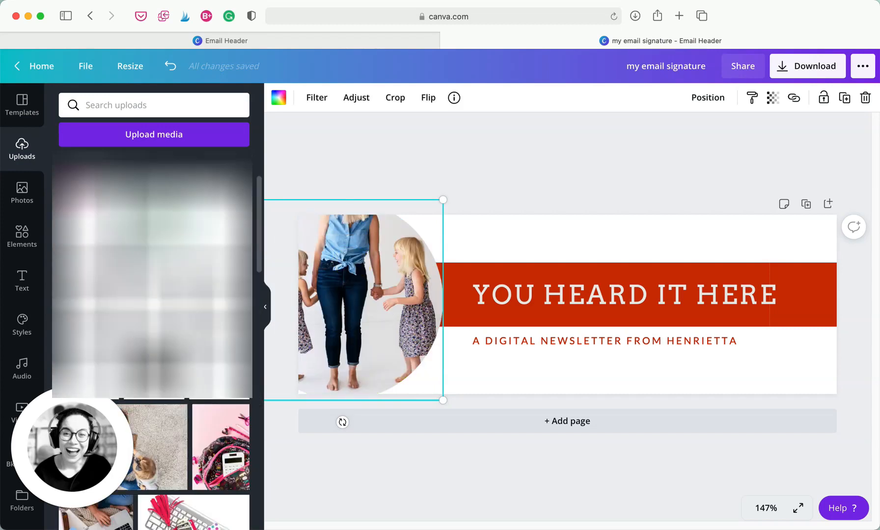
click(420, 168)
Step: Replace the heading in the red band with "MYBRANDHERE.COM"
double_click(696, 294)
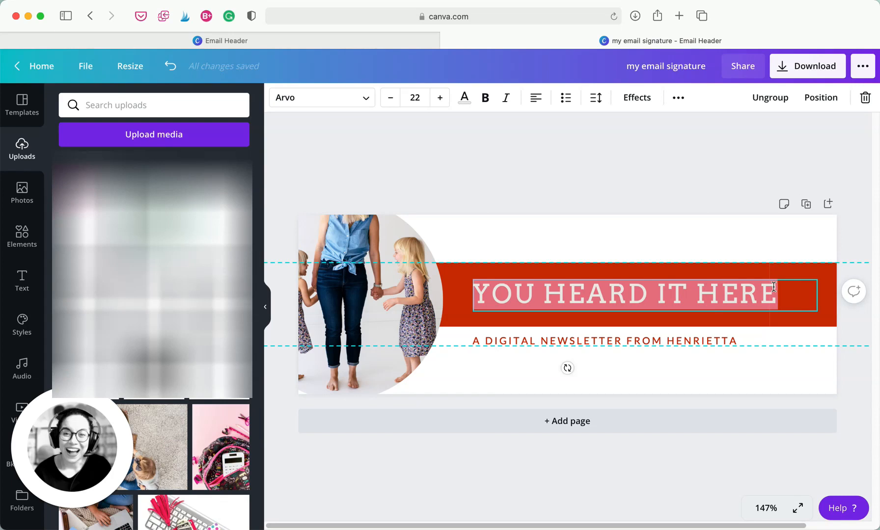
text(MY )
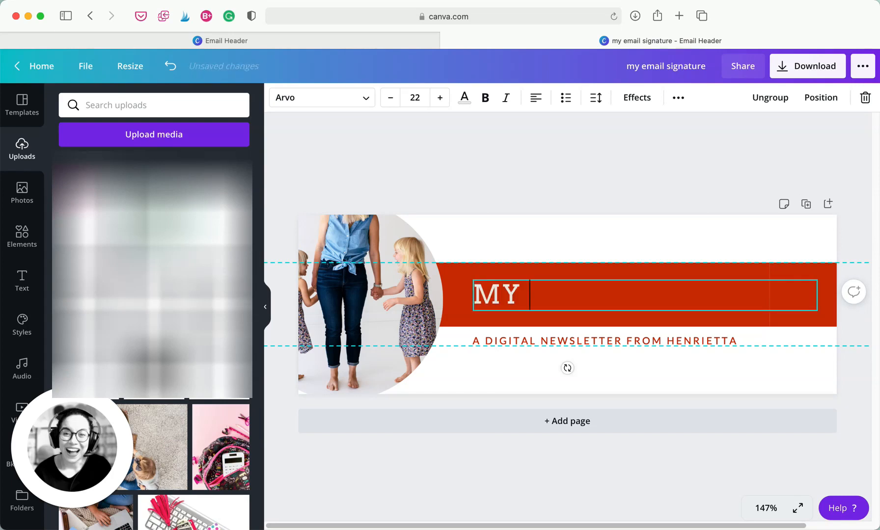
text(BRAND HE)
key(BackSpace)
key(BackSpace)
key(BackSpace)
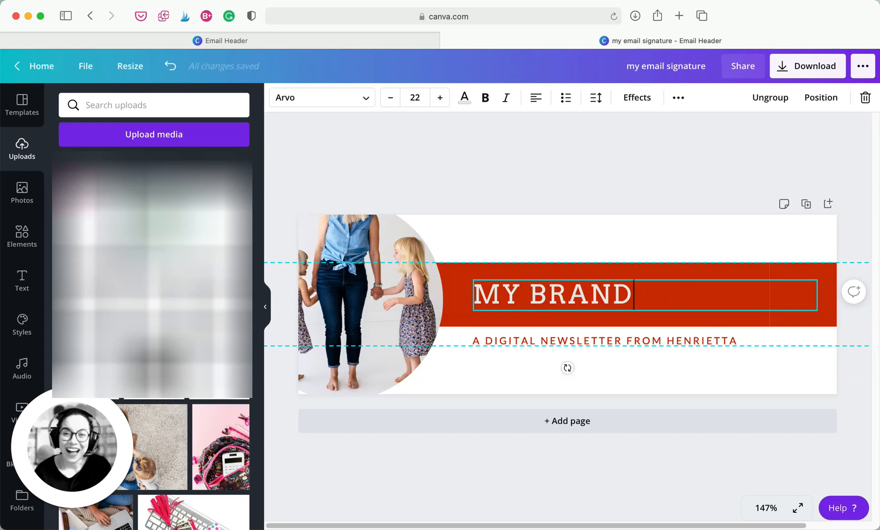
text(HERE)
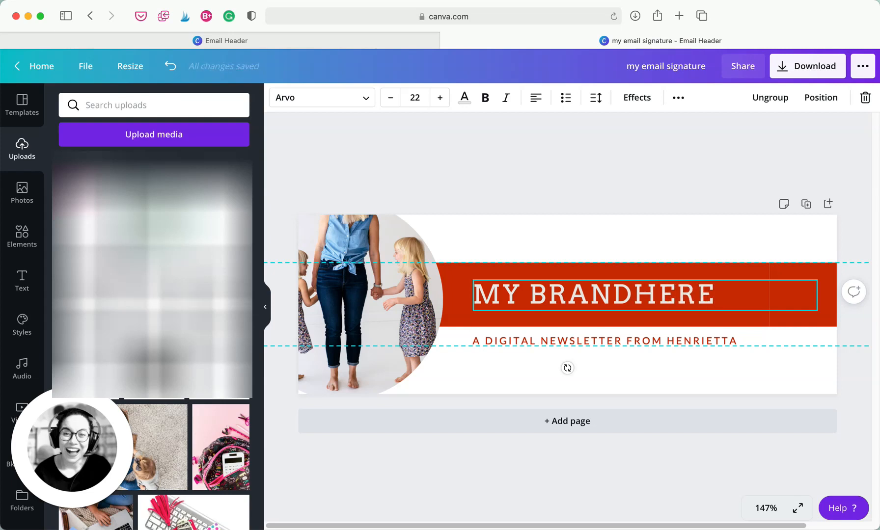
text(.COM)
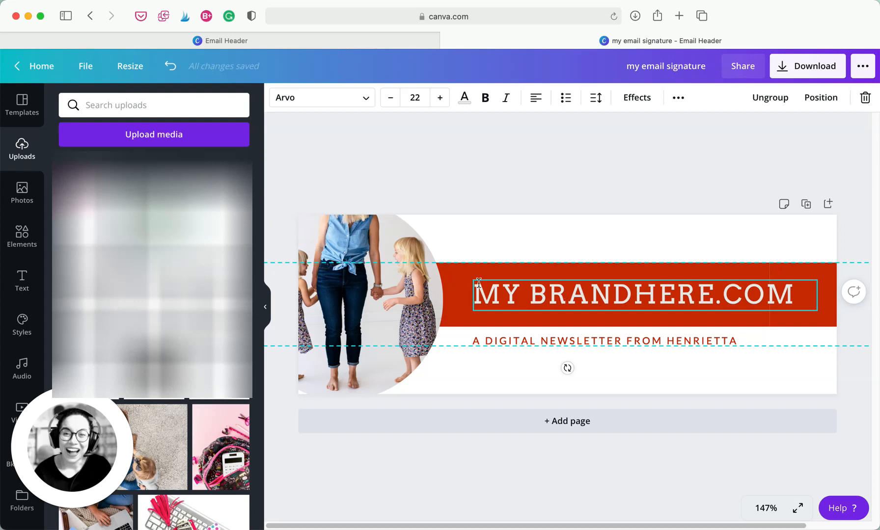
click(533, 287)
key(BackSpace)
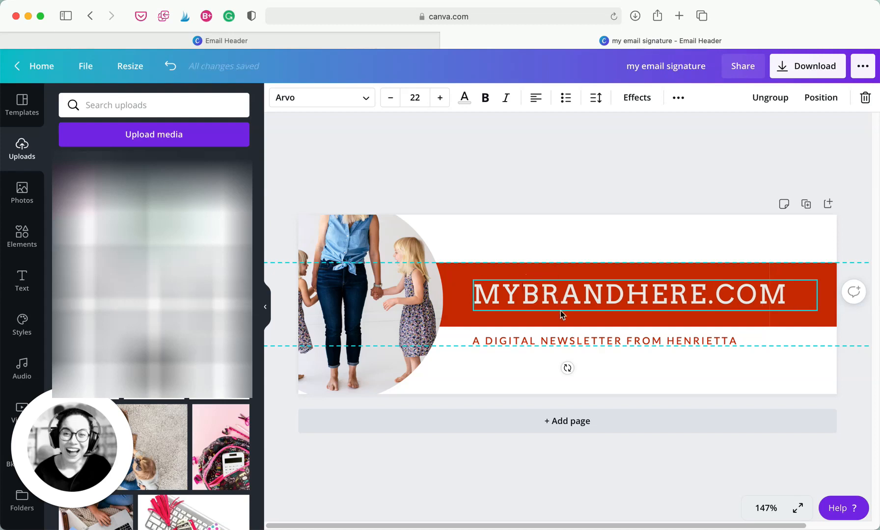
Step: Change the red band's heading to "MY BRAND NAME"
triple_click(535, 301)
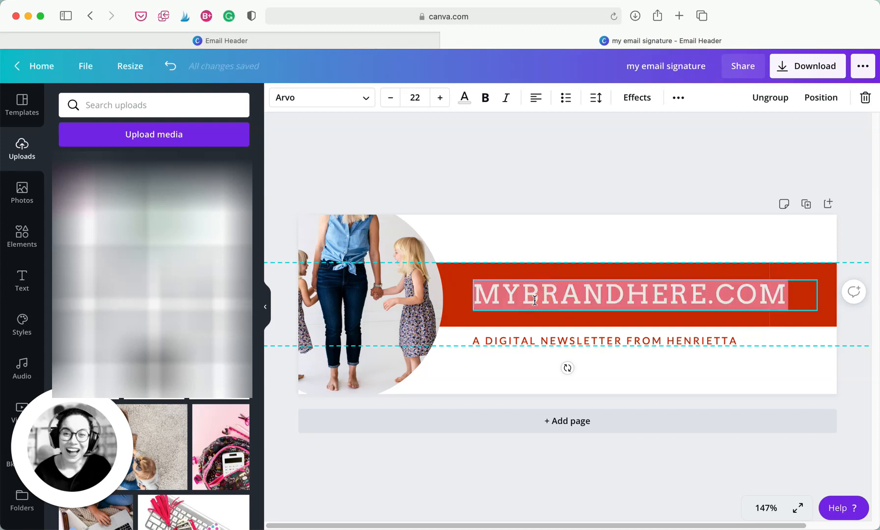
text(MY BRAND )
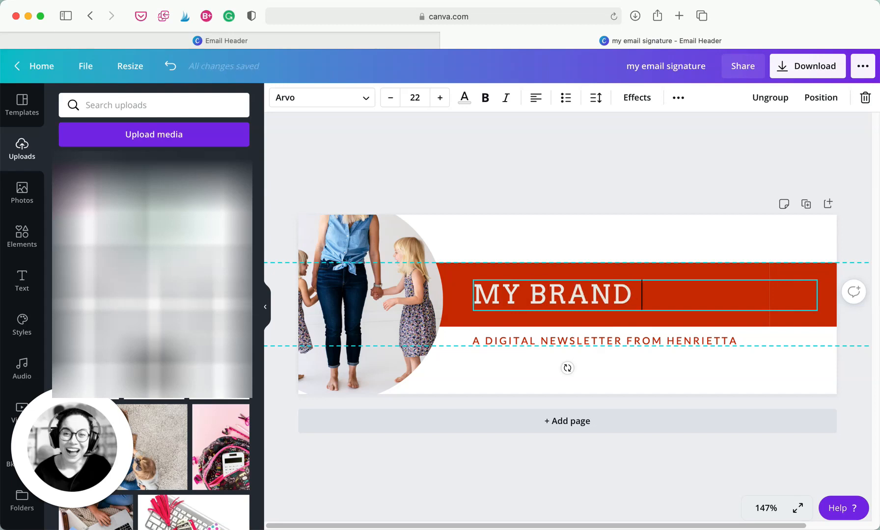
text(NAME)
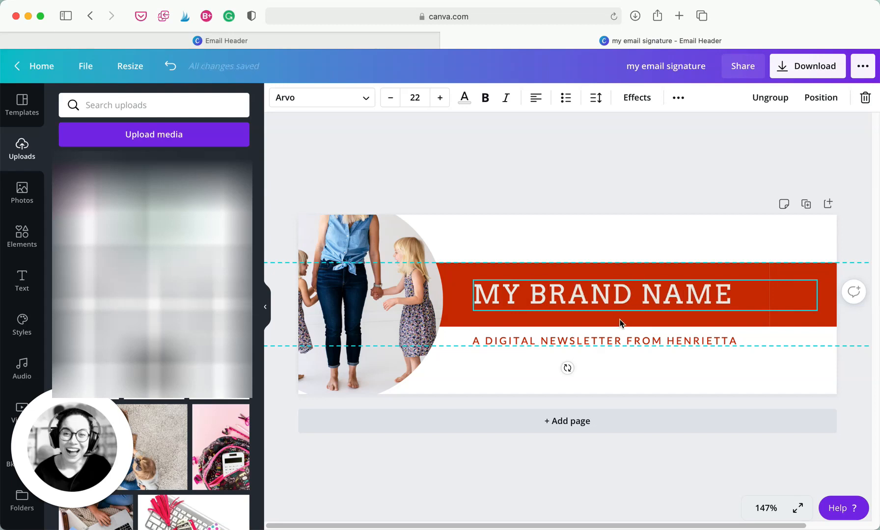
Step: Replace the subtitle below the red band with "BLOGWEBSITE.COM"
double_click(608, 343)
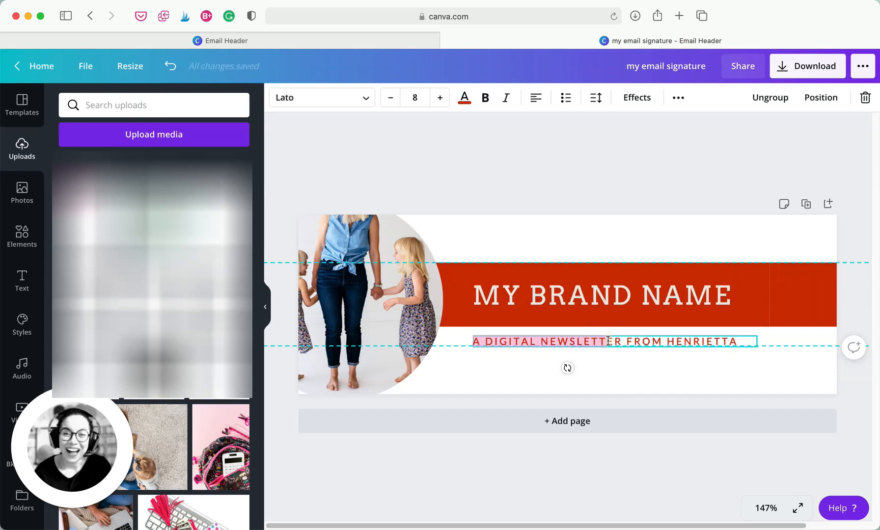
key(super+a)
text(BLOG)
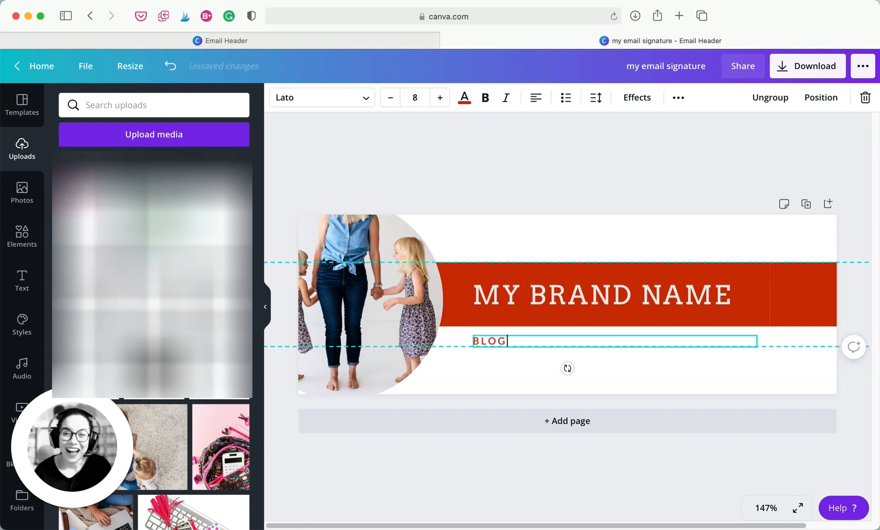
text(WEBSITE.COM)
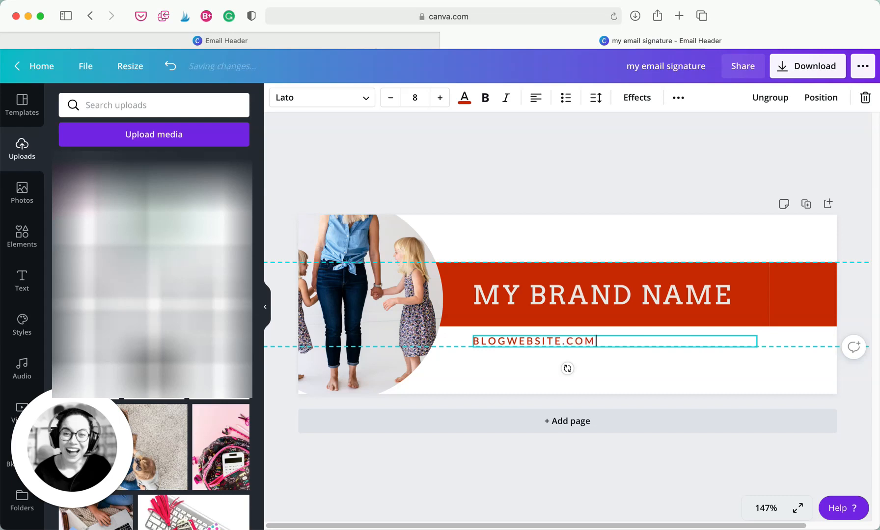
Step: Set the heading text in the red band to "MY NAME HERE"
double_click(583, 299)
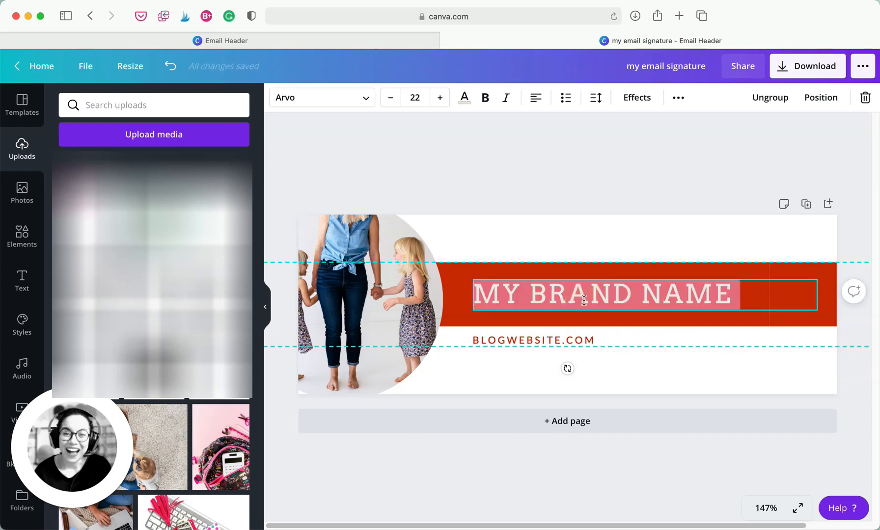
text(MY N)
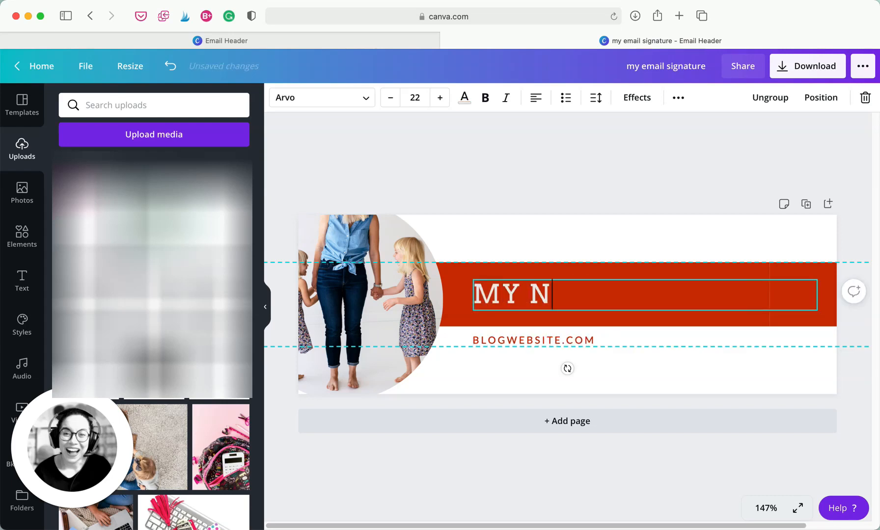
text(AME HERE)
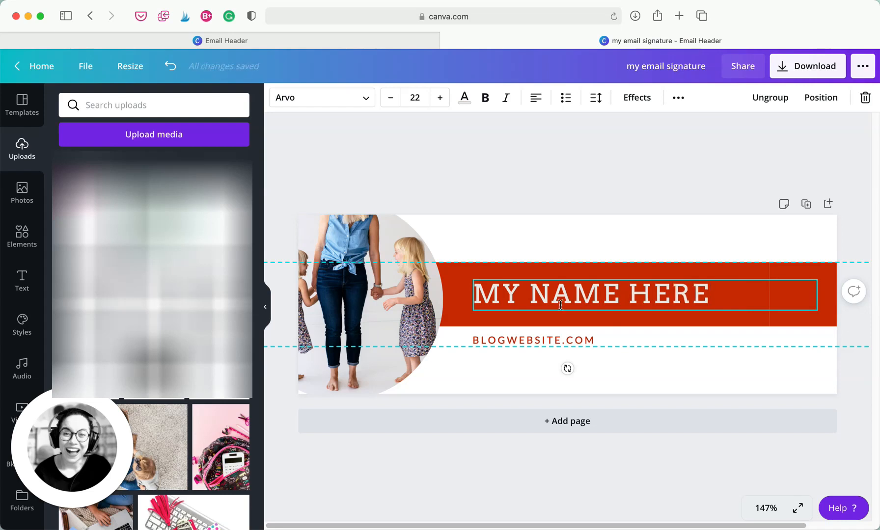
Step: Search the elements library for "social media"
click(547, 341)
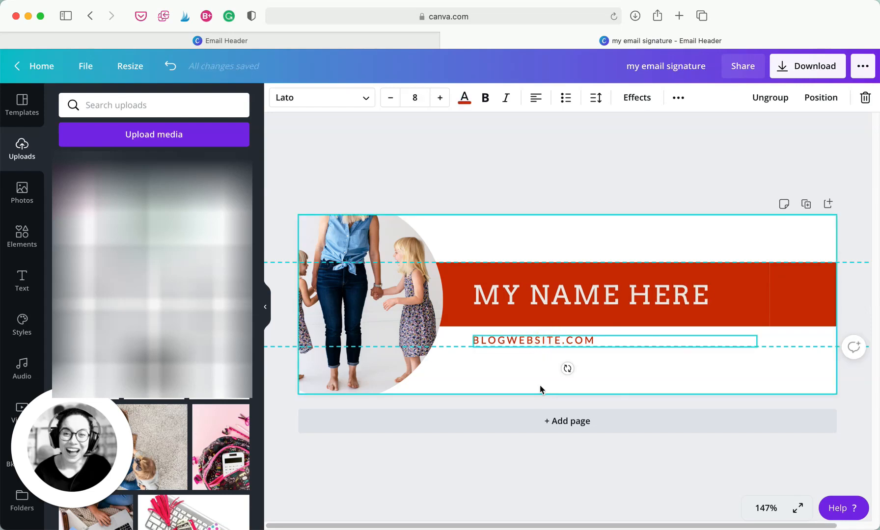
click(574, 177)
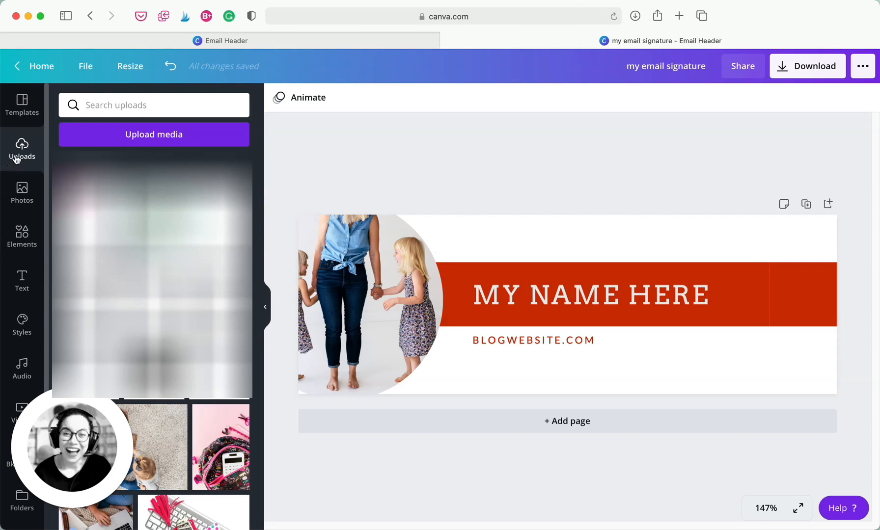
click(22, 240)
click(155, 110)
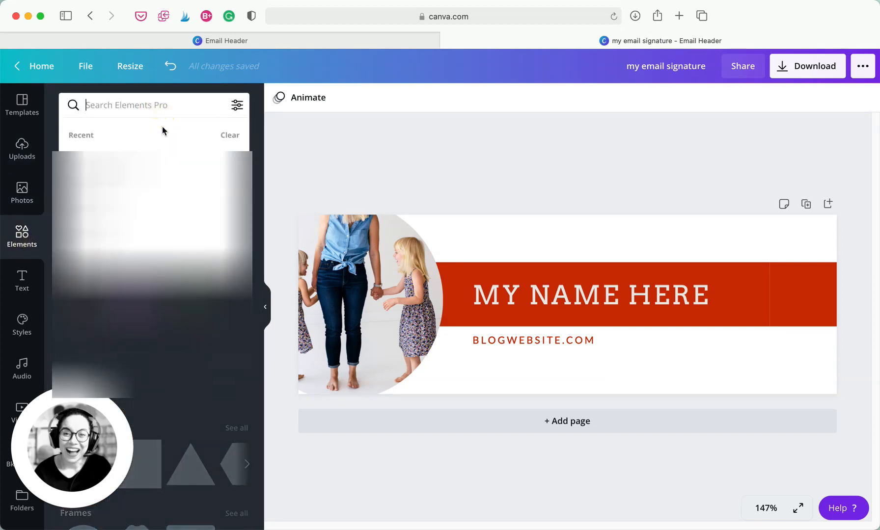
text(s)
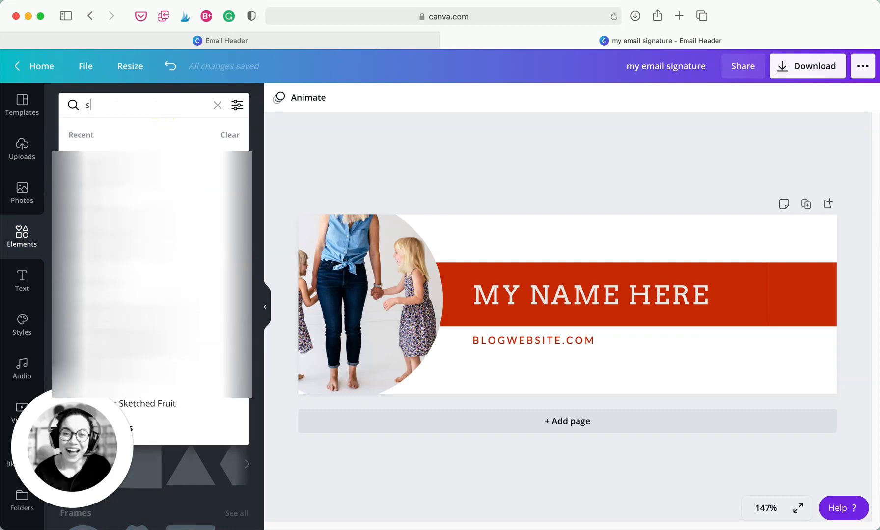
text(ocial media)
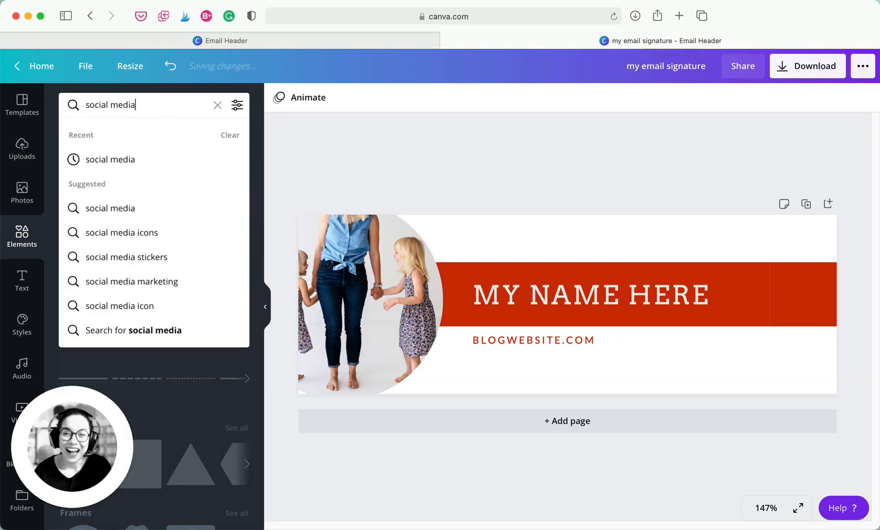
key(Return)
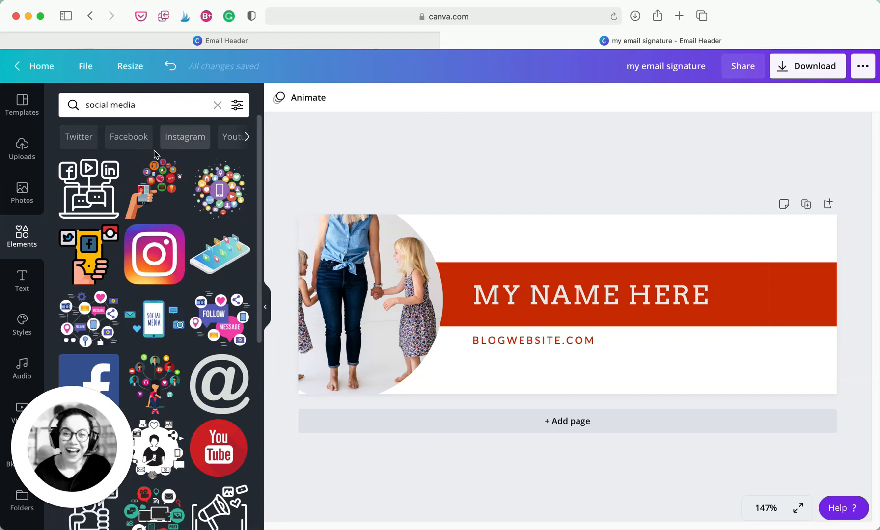
Step: Add the square blue Facebook icon and shrink it to a small icon below the website text
scroll(110, 286, down, 3)
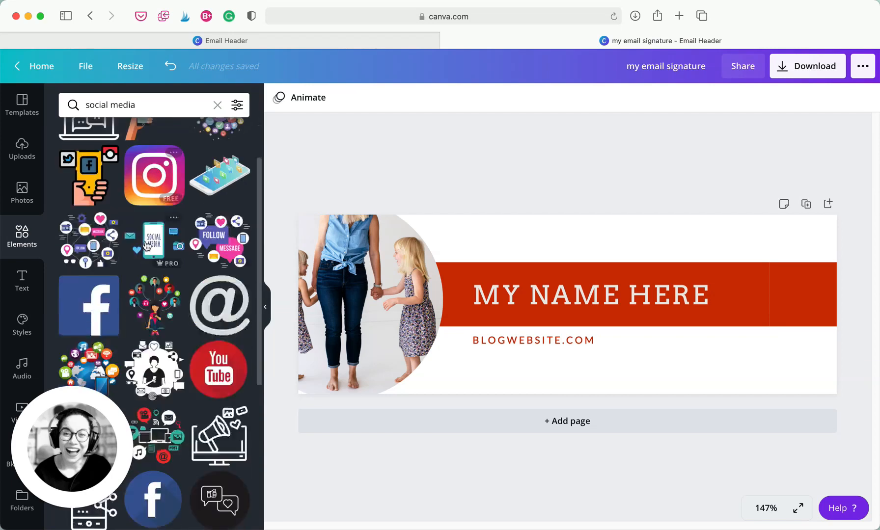
click(111, 286)
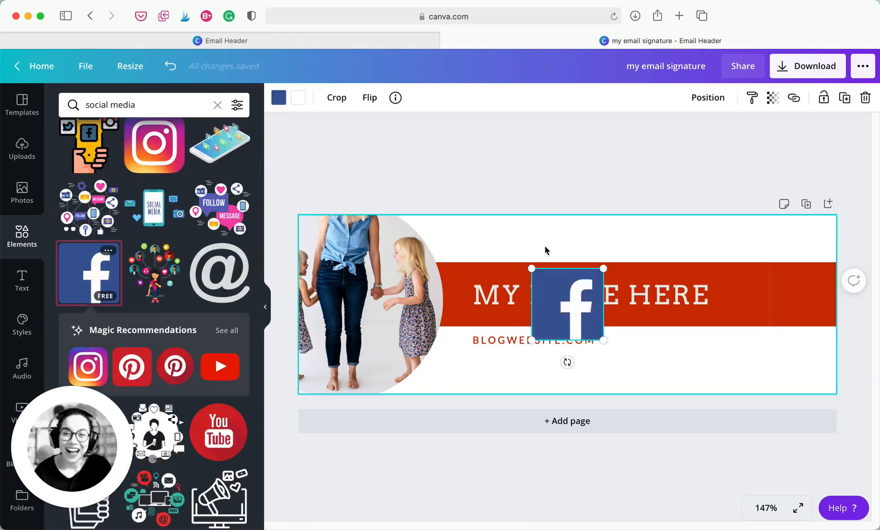
drag(579, 304, 517, 341)
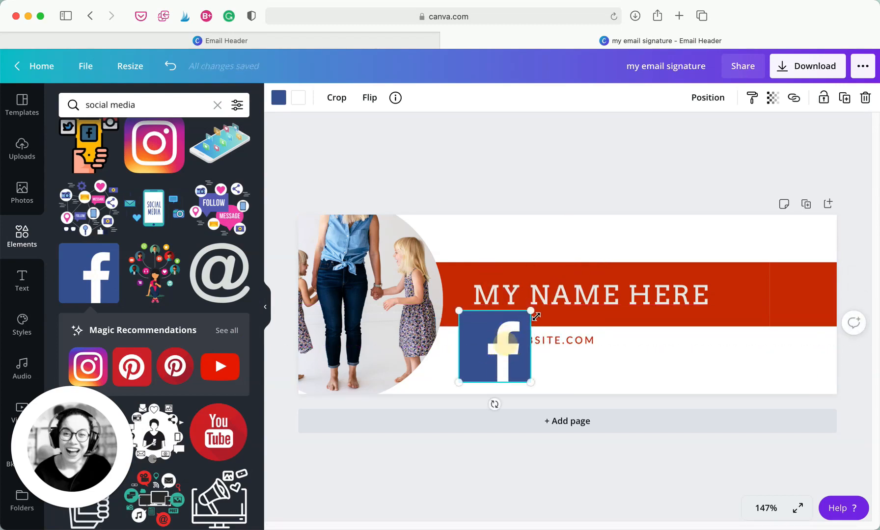
drag(532, 309, 500, 358)
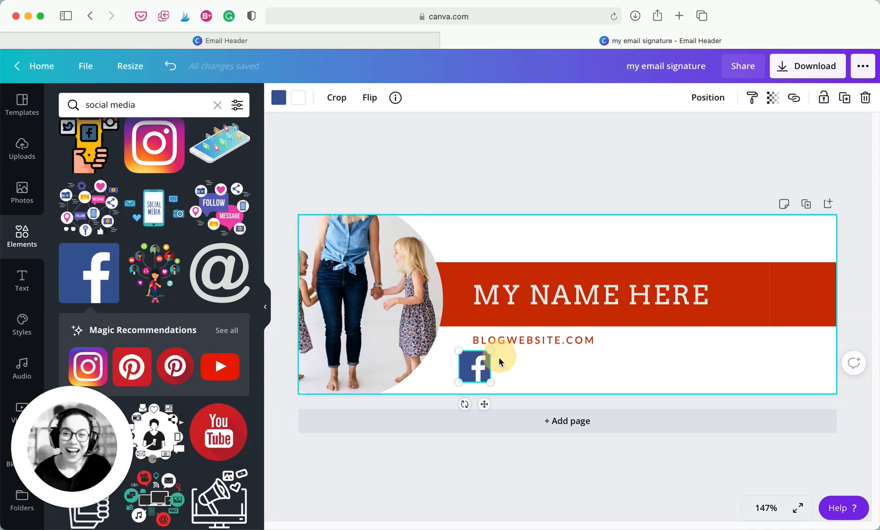
Step: Add the square Instagram icon, shrink it to about the Facebook icon's size and place it to the right of that icon
click(146, 156)
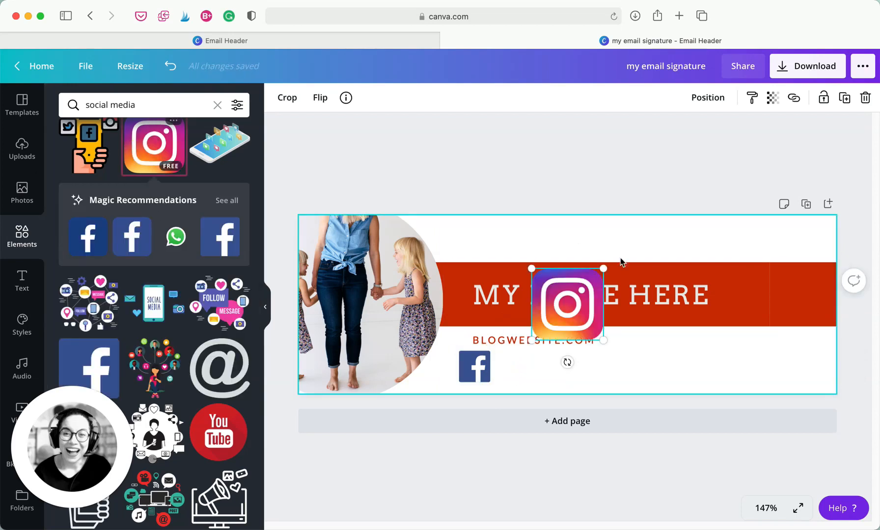
drag(602, 269, 531, 378)
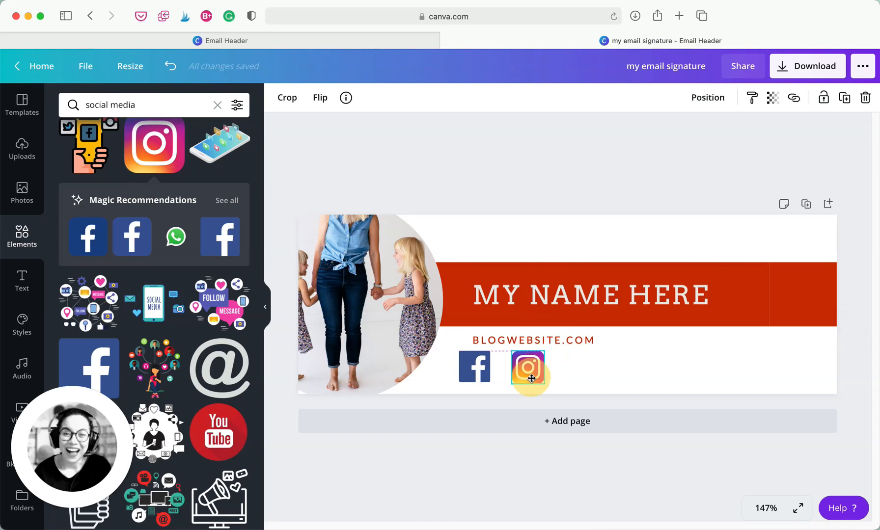
drag(531, 378, 530, 378)
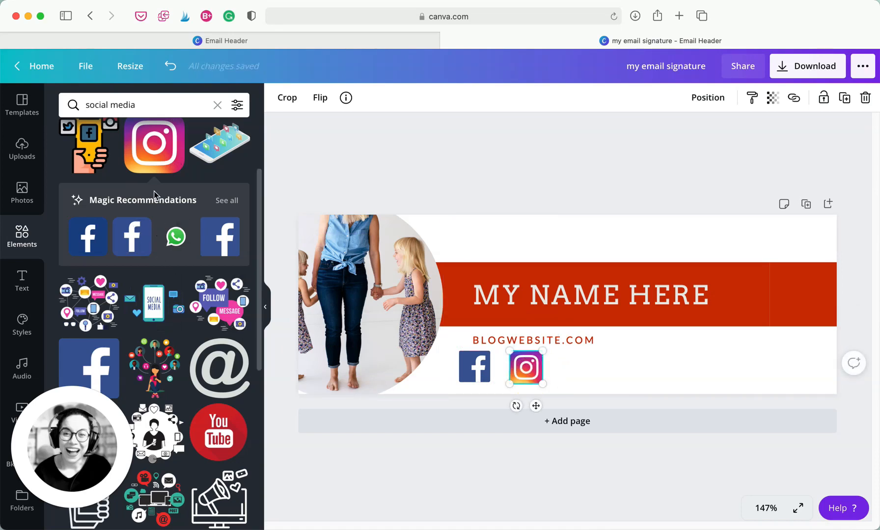
Step: Search the elements for "twitter" and add the square blue Twitter icon, shrunk and placed to the right of the Instagram icon
click(82, 112)
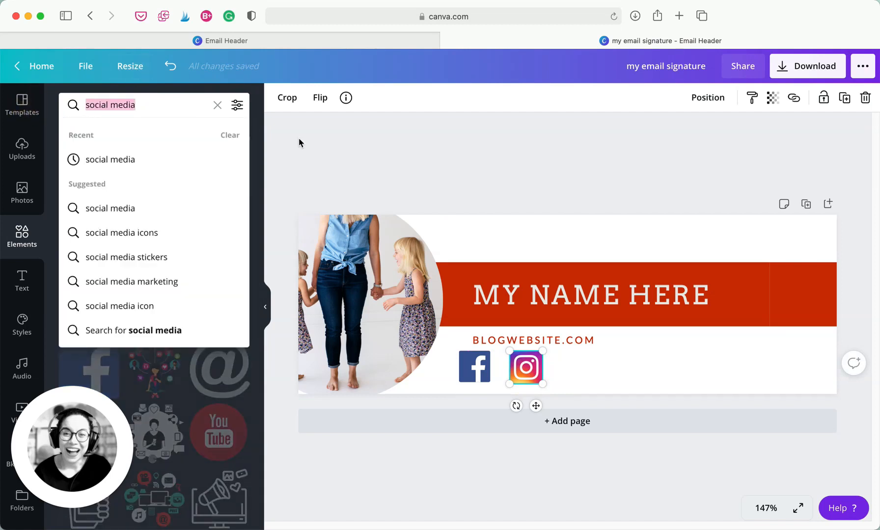
text(twitter)
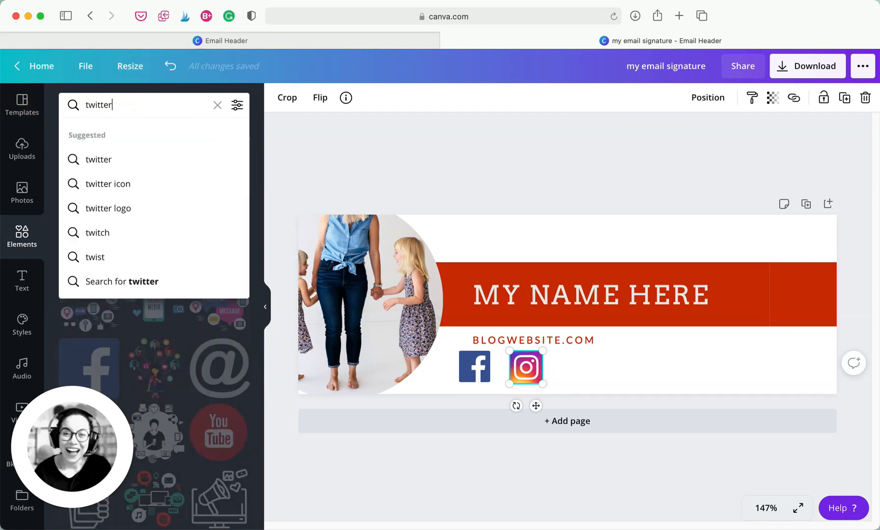
key(Return)
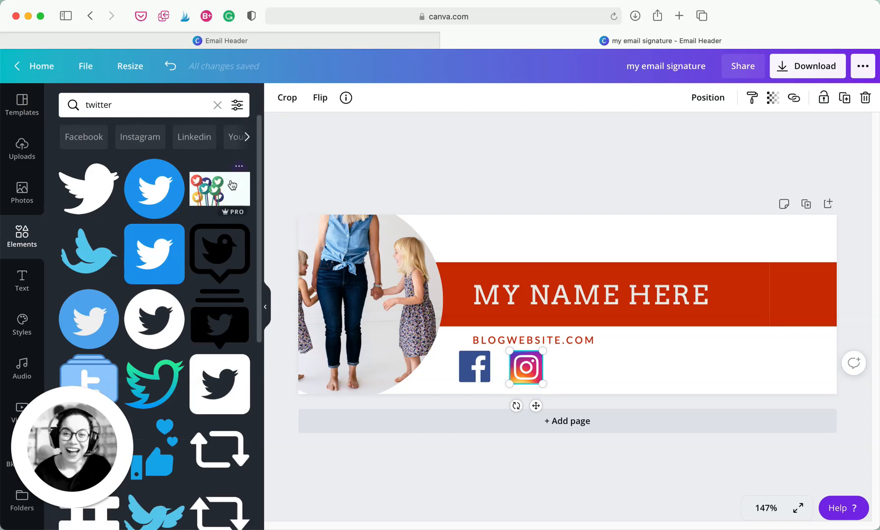
click(155, 254)
drag(601, 267, 568, 370)
Step: Shift the Facebook icon closer to the Instagram icon and line up the Twitter icon in the same row
drag(474, 367, 483, 368)
click(563, 372)
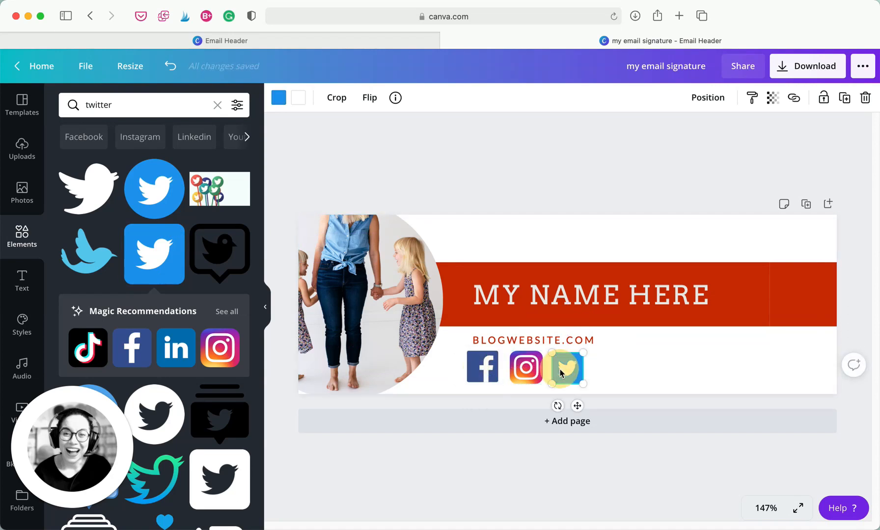
drag(562, 370, 563, 367)
drag(482, 367, 482, 367)
click(543, 161)
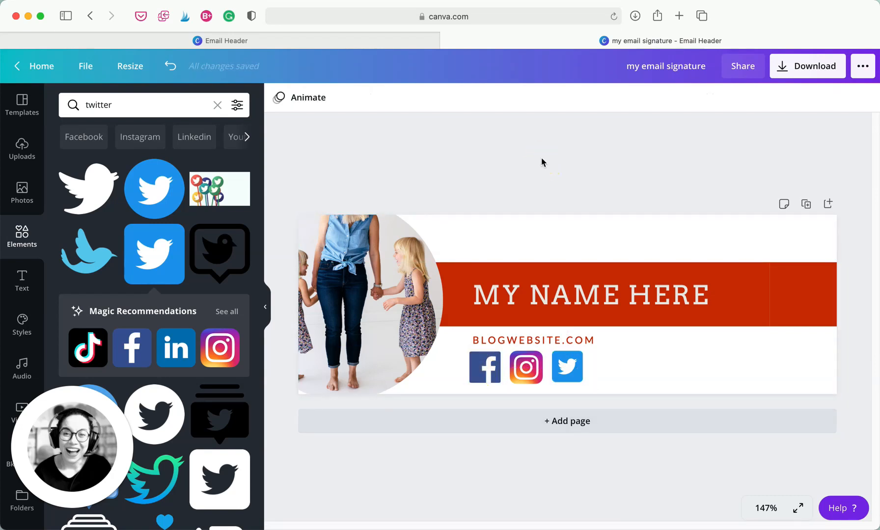
drag(557, 376, 561, 374)
click(570, 164)
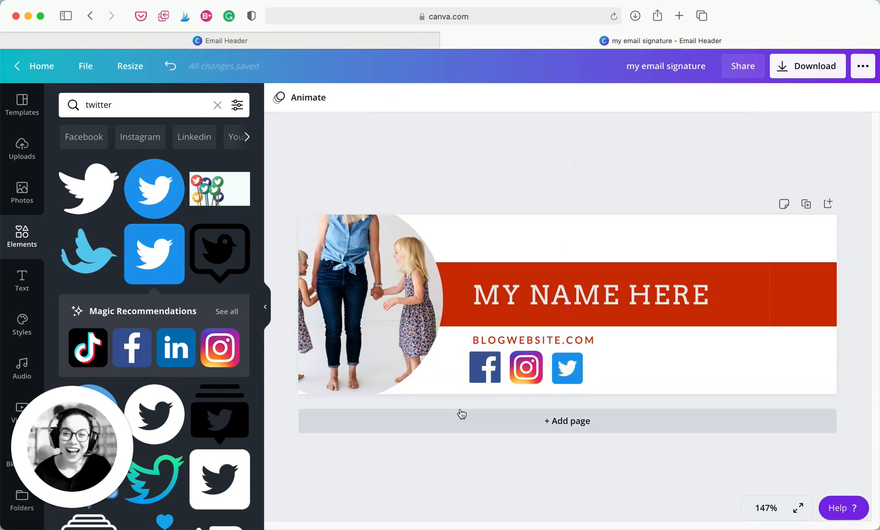
Step: Enlarge the Twitter icon slightly to match the Instagram icon and even out the spacing between the three social icons
click(571, 373)
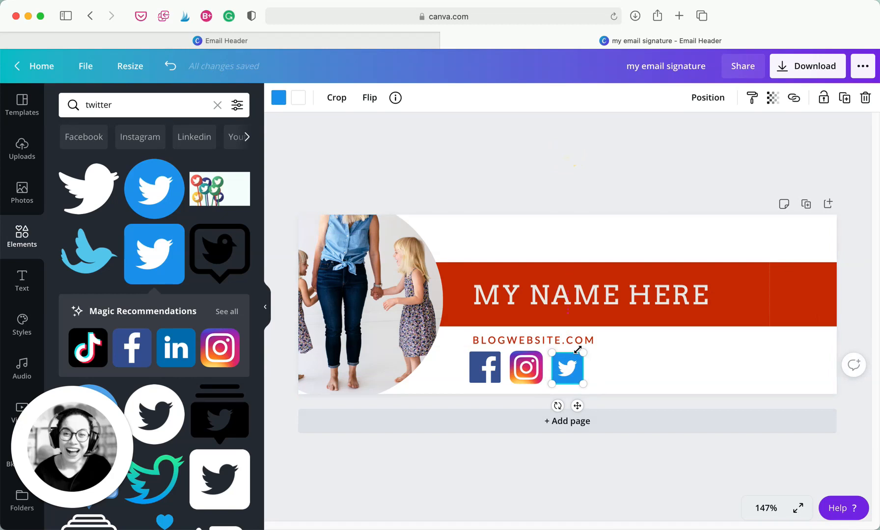
drag(589, 355, 589, 350)
click(554, 137)
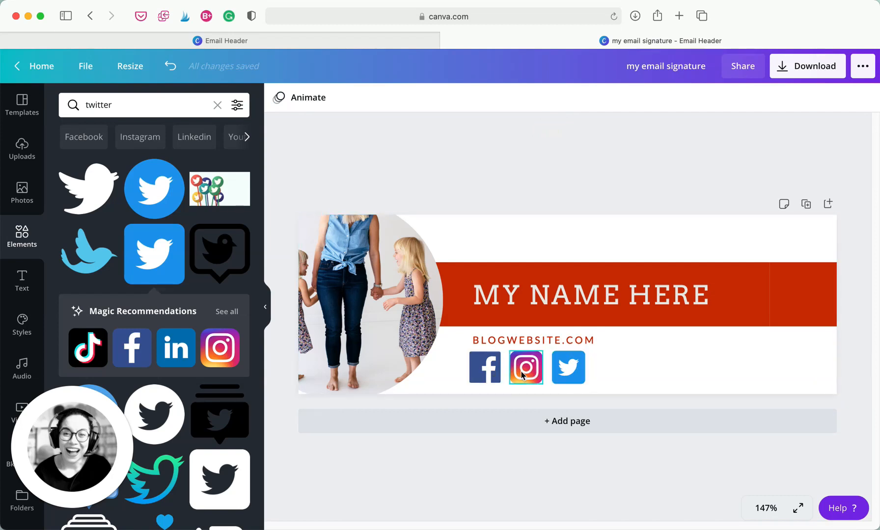
drag(568, 373, 567, 372)
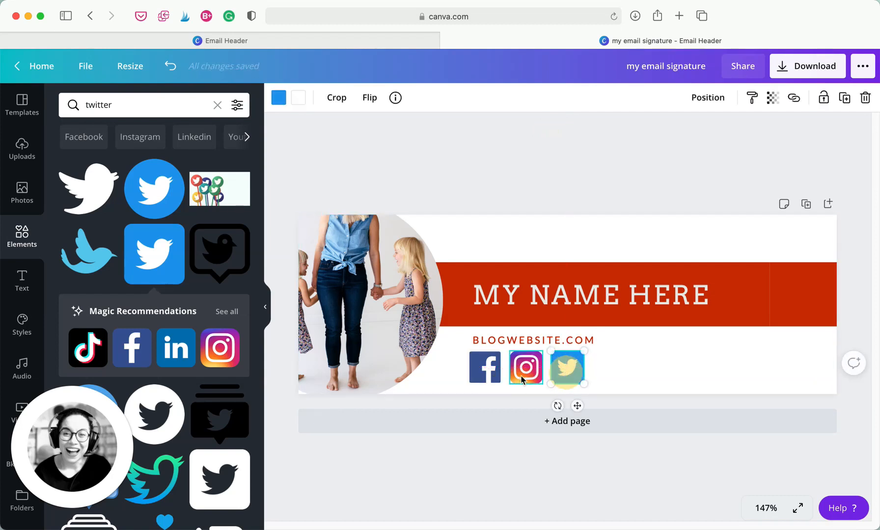
click(492, 374)
drag(492, 378, 493, 375)
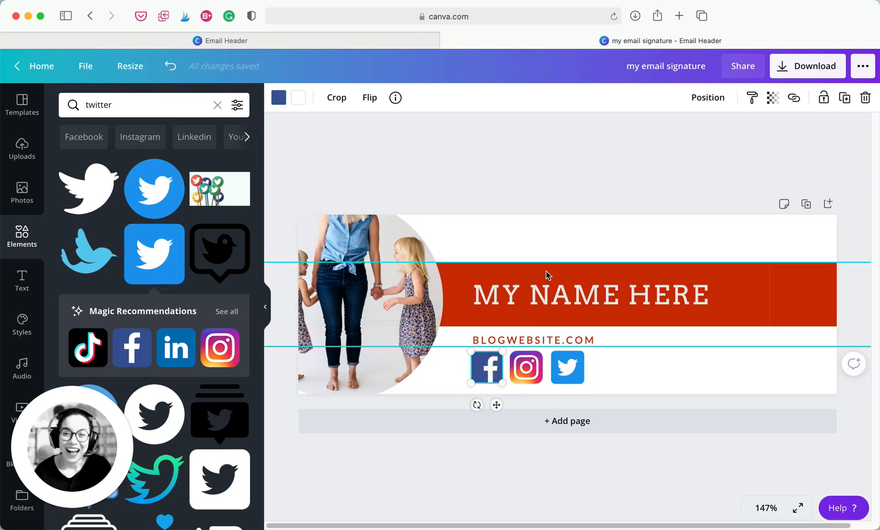
drag(564, 377, 562, 379)
click(554, 134)
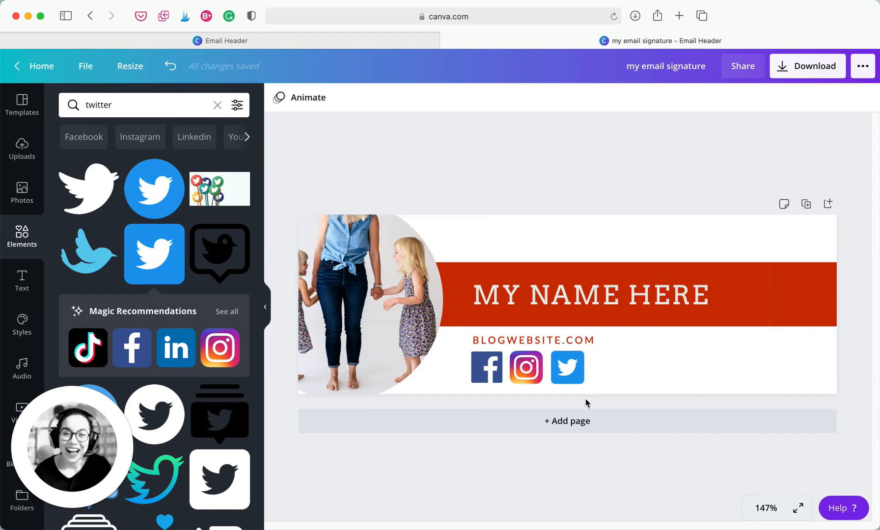
Step: Group the Facebook, Instagram and Twitter icons together
drag(585, 399, 560, 385)
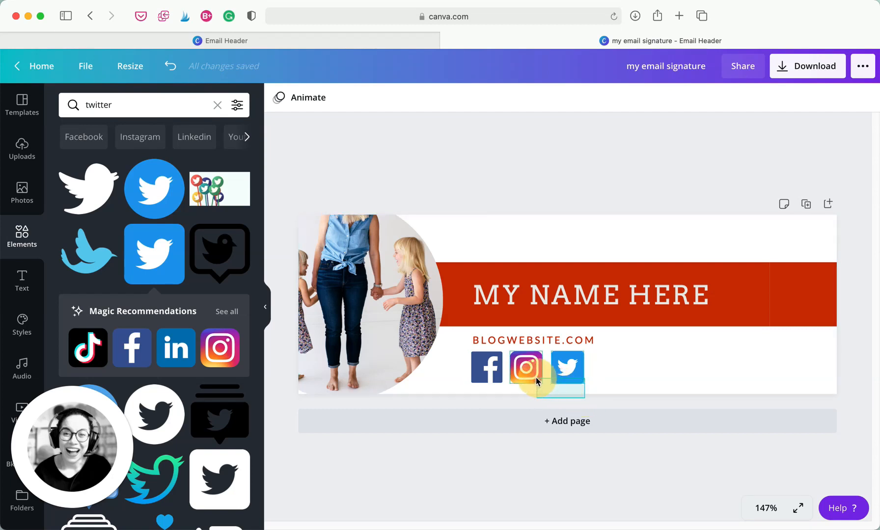
drag(494, 371, 476, 373)
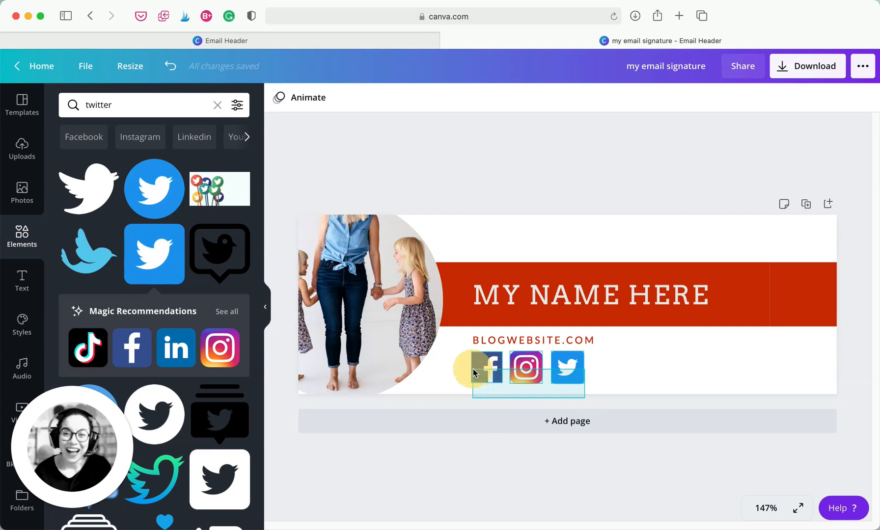
drag(473, 368, 472, 368)
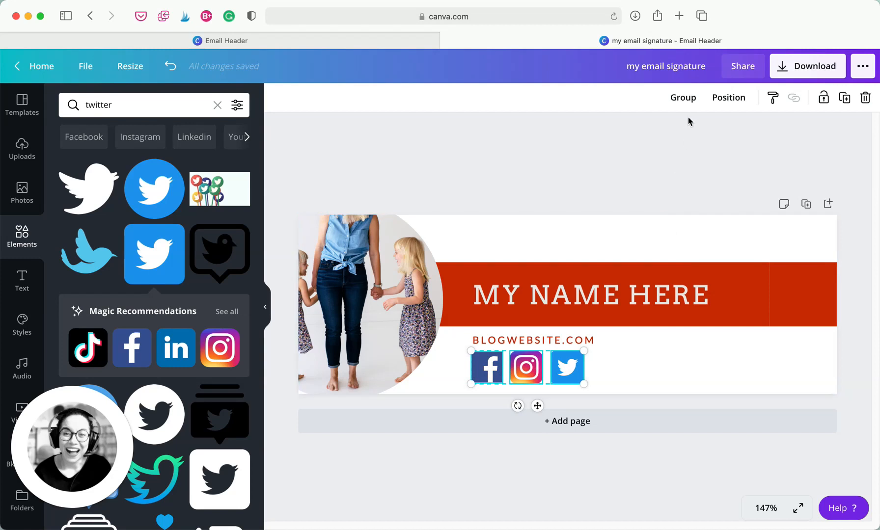
click(684, 98)
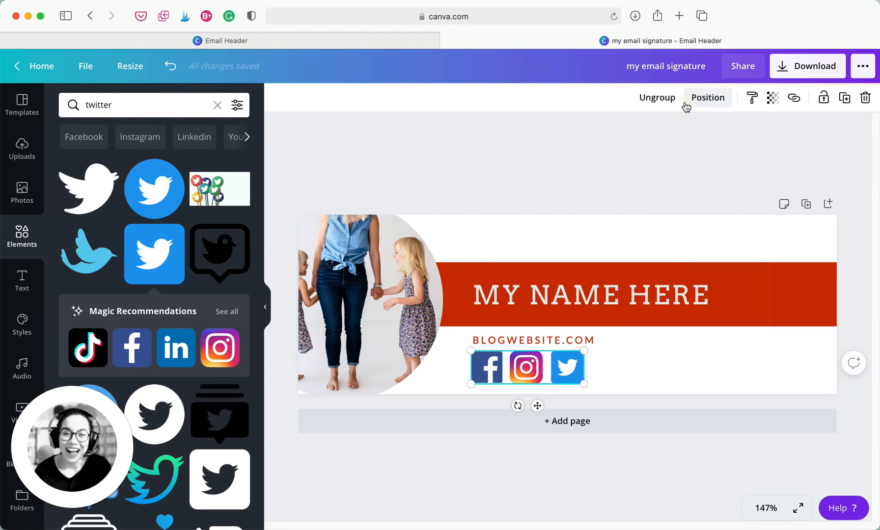
Step: Enlarge the icon group slightly and move it lower beneath the website text, aligned with the text's left edge
drag(532, 382, 513, 378)
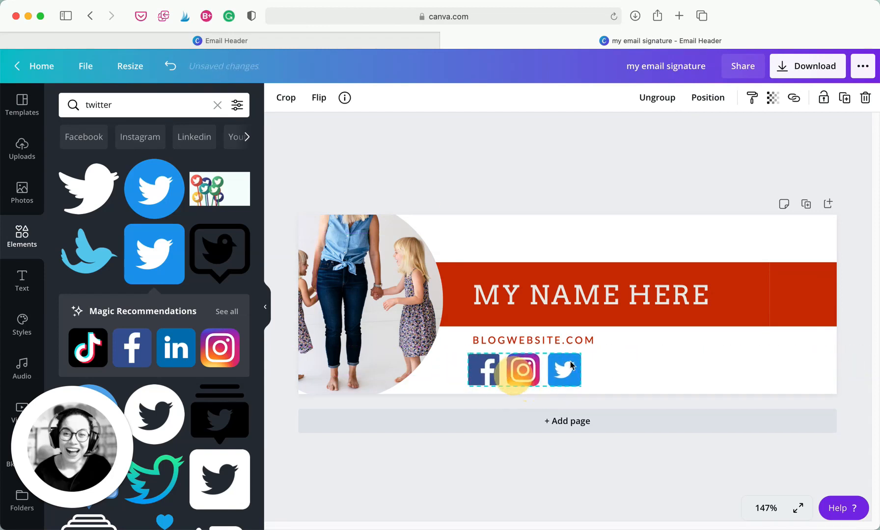
drag(583, 352, 519, 382)
click(530, 171)
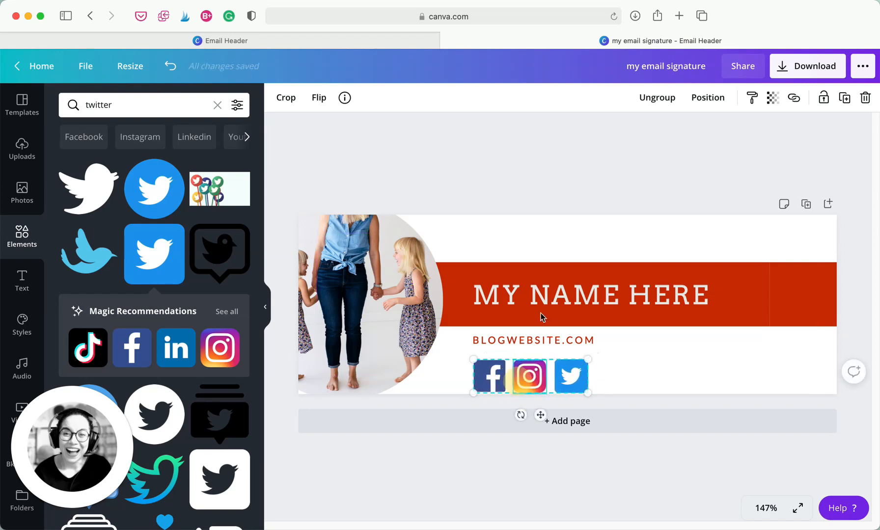
click(502, 98)
click(517, 196)
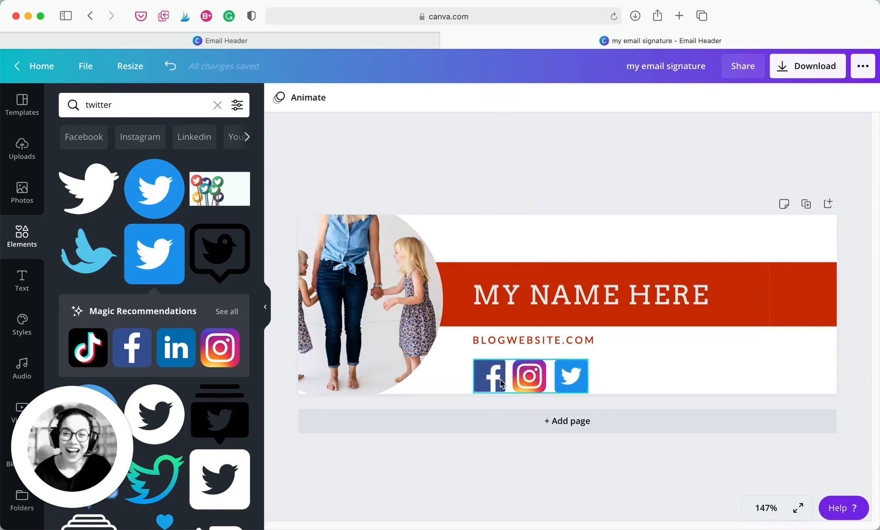
Step: Ungroup the three social media icons
click(491, 383)
click(492, 382)
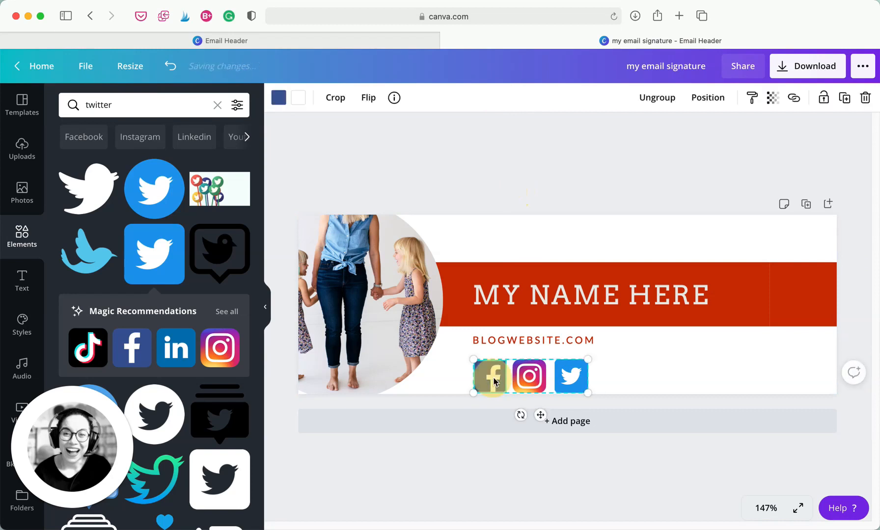
click(667, 104)
click(528, 187)
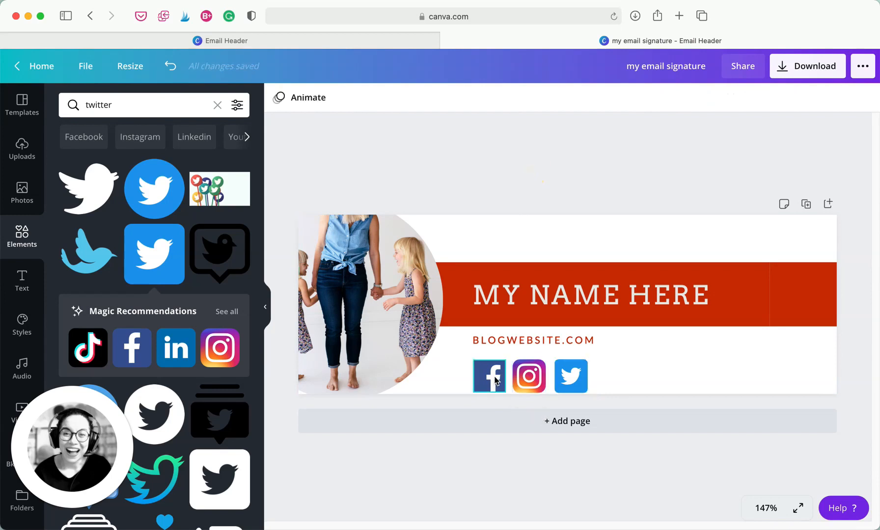
Step: Link the Facebook icon to Facebook.com/yourbrand
click(496, 381)
click(793, 98)
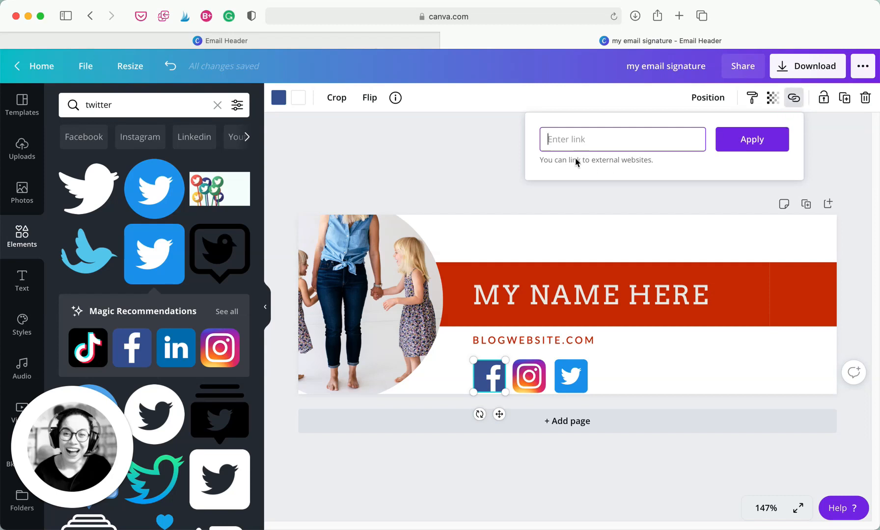
text(facebook.com)
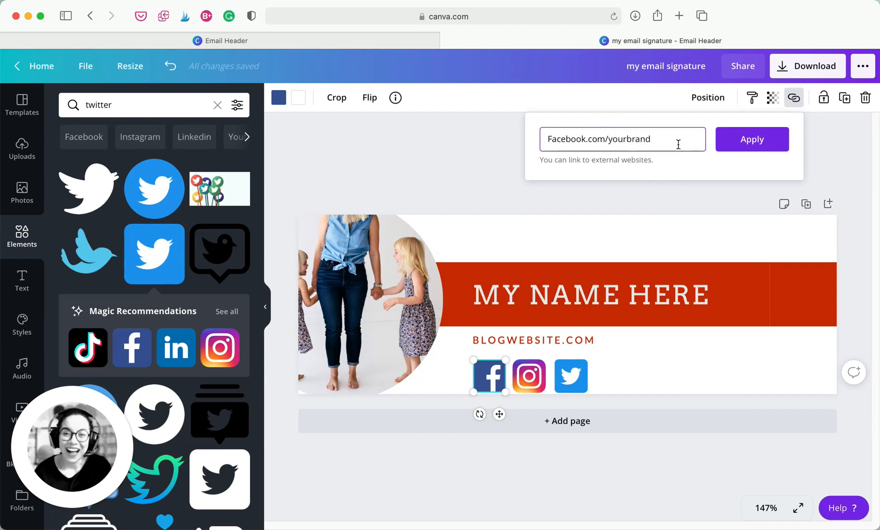
key(Return)
click(575, 137)
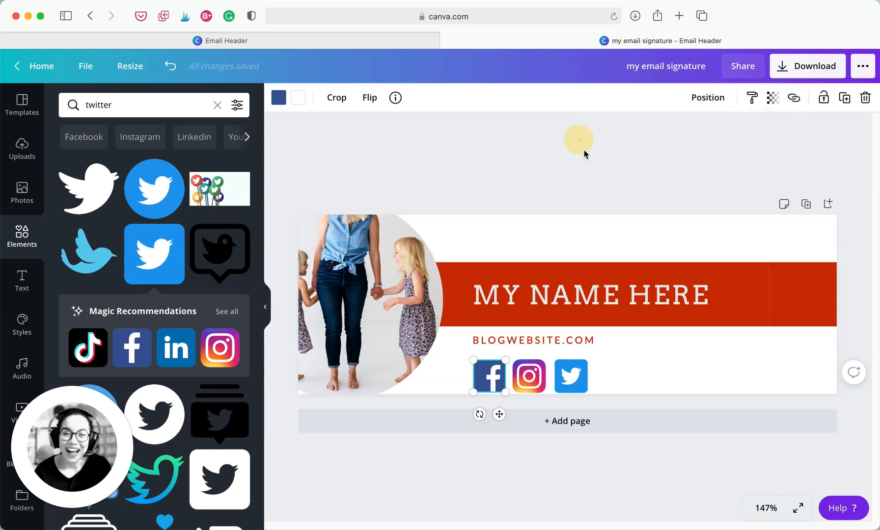
Step: Link the Instagram icon to an Instagram web address
click(532, 376)
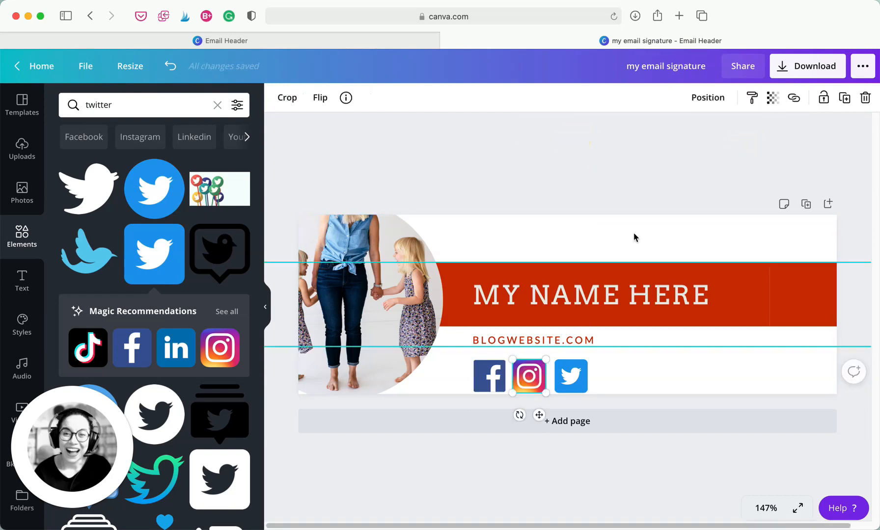
click(795, 100)
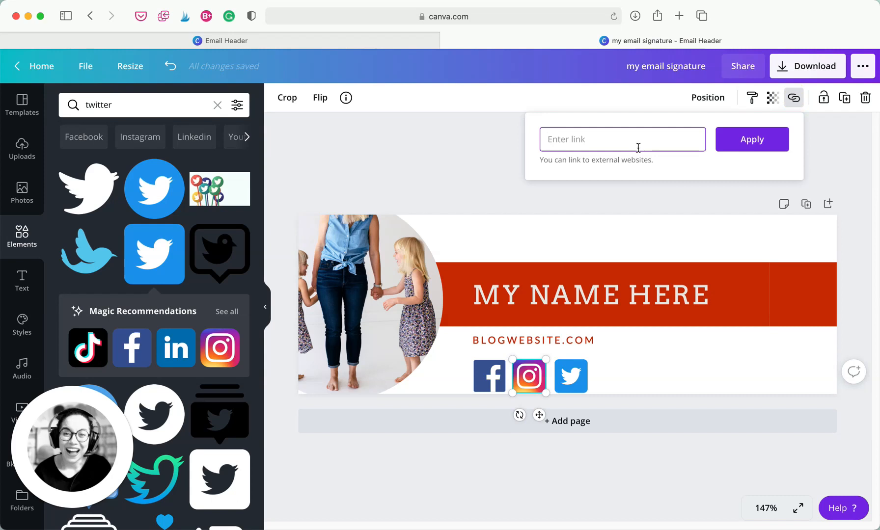
text(soc)
key(BackSpace)
key(BackSpace)
key(BackSpace)
key(BackSpace)
text(instagram.co)
click(751, 140)
click(626, 372)
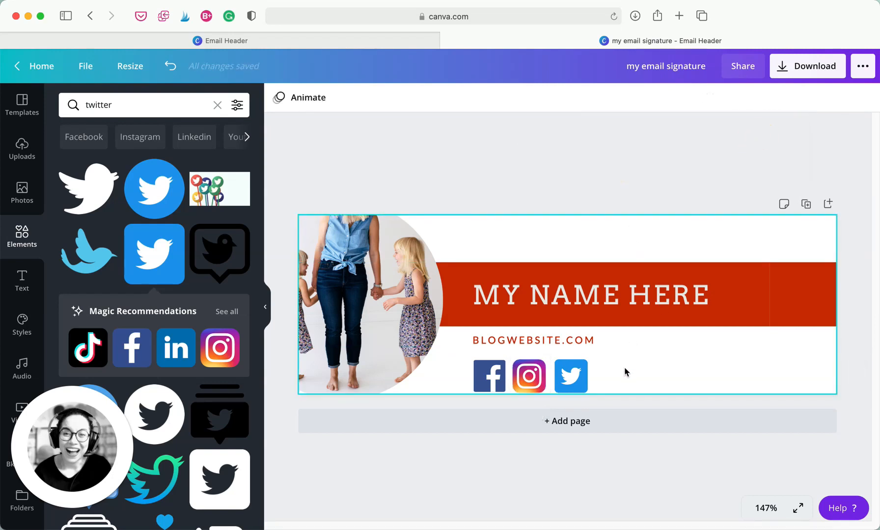
Step: Group the Facebook, Instagram and Twitter icons again and move the group slightly up, closer beneath the website text
drag(592, 400, 465, 355)
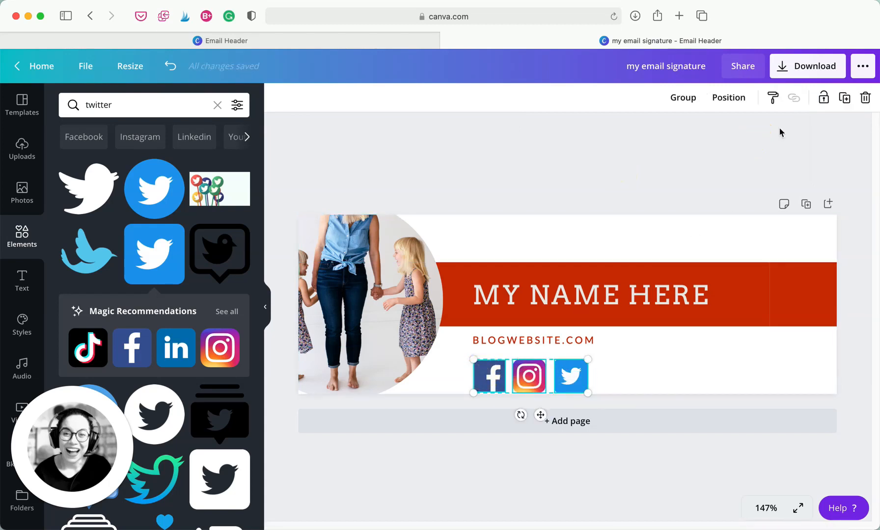
click(678, 99)
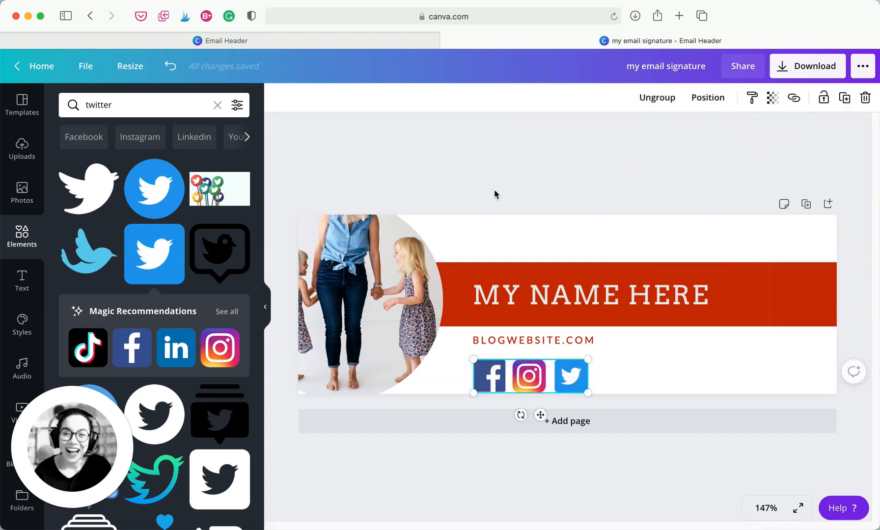
click(625, 139)
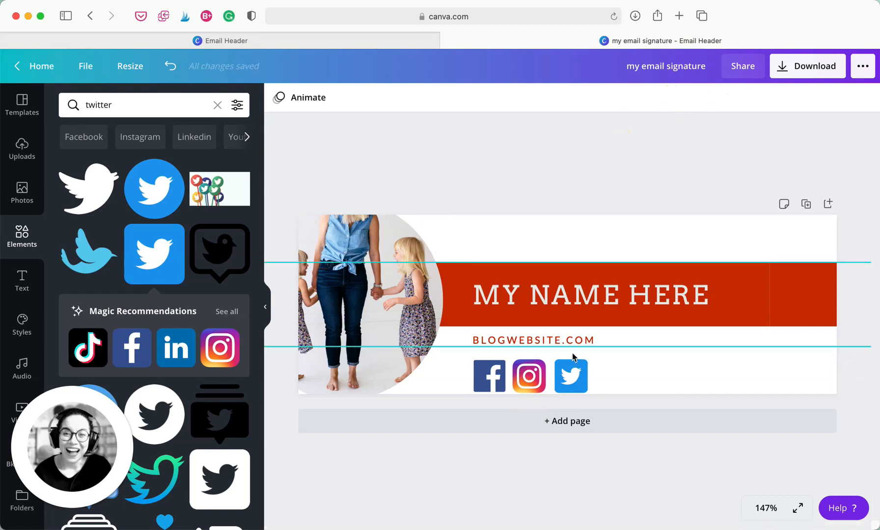
click(546, 388)
drag(546, 388, 545, 379)
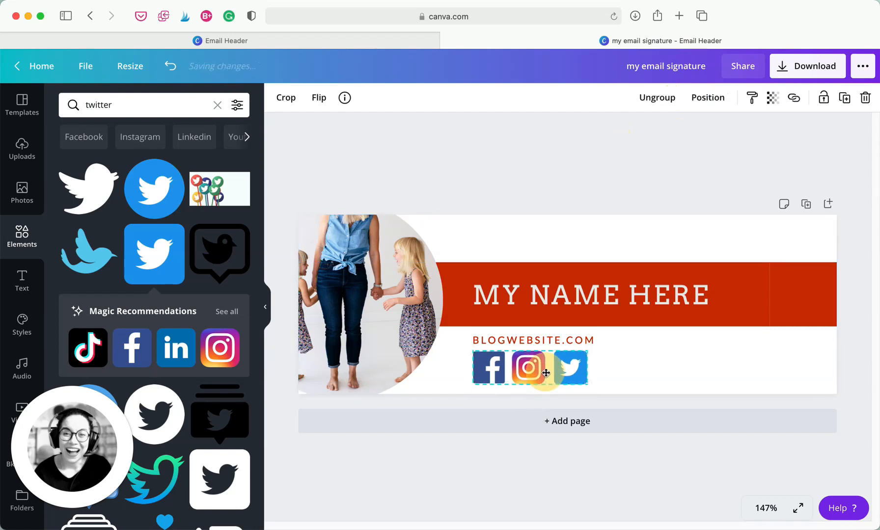
click(533, 174)
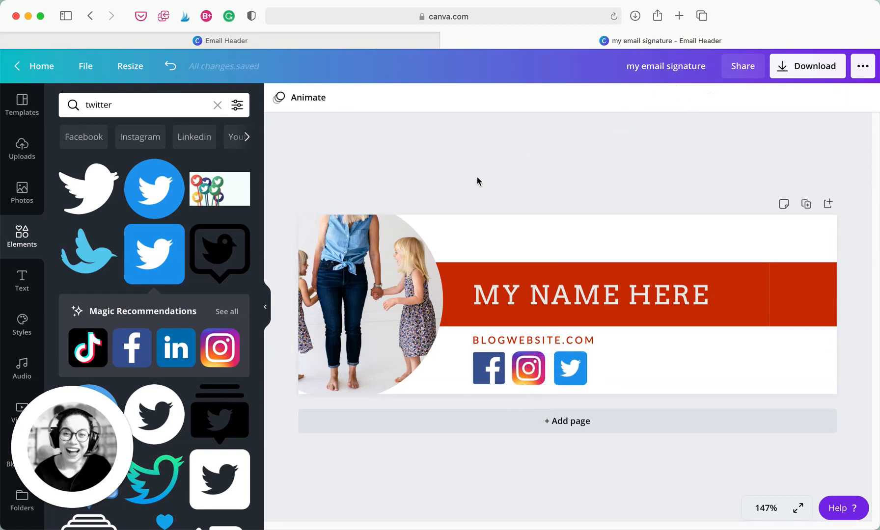